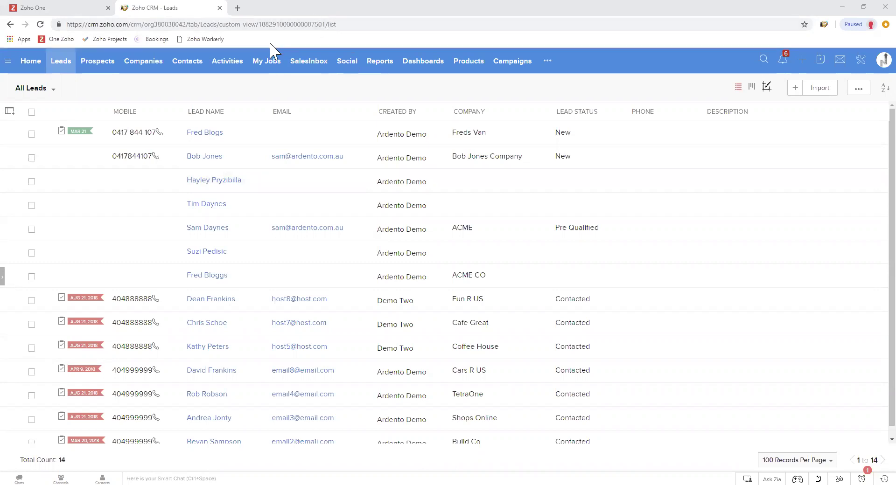
Start a new lead with company Ardento and the lead's first name, last name, mobile and e-mail
left_click(61, 60)
left_click(796, 90)
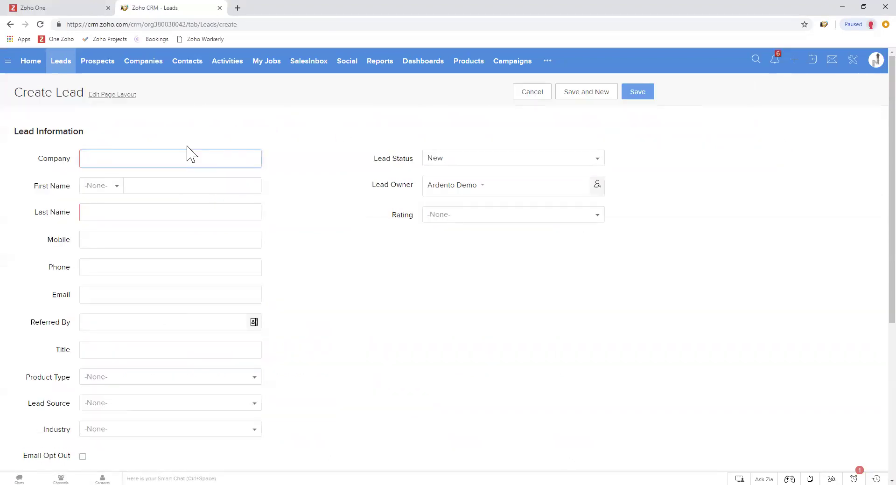
type("Ardento")
left_click(182, 187)
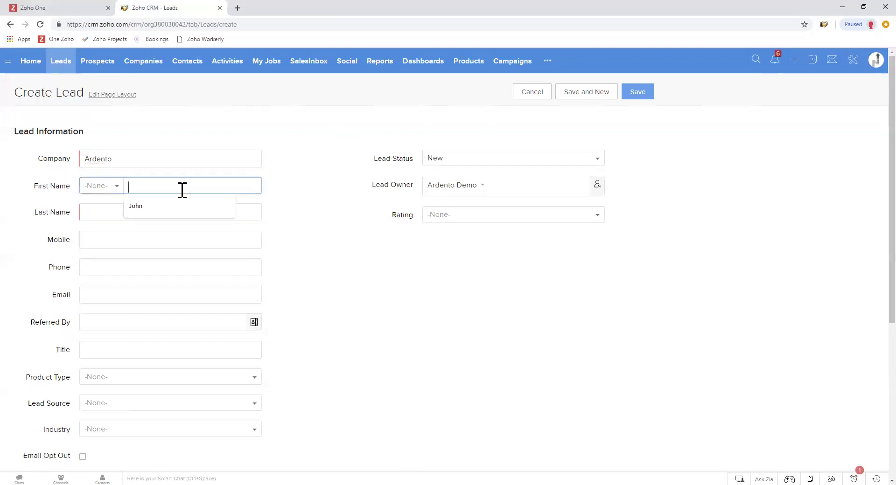
left_click(160, 211)
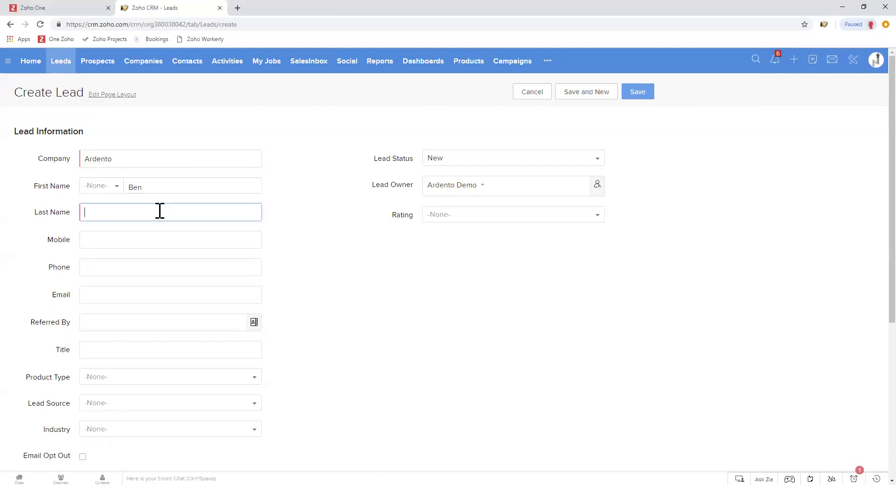
left_click(192, 244)
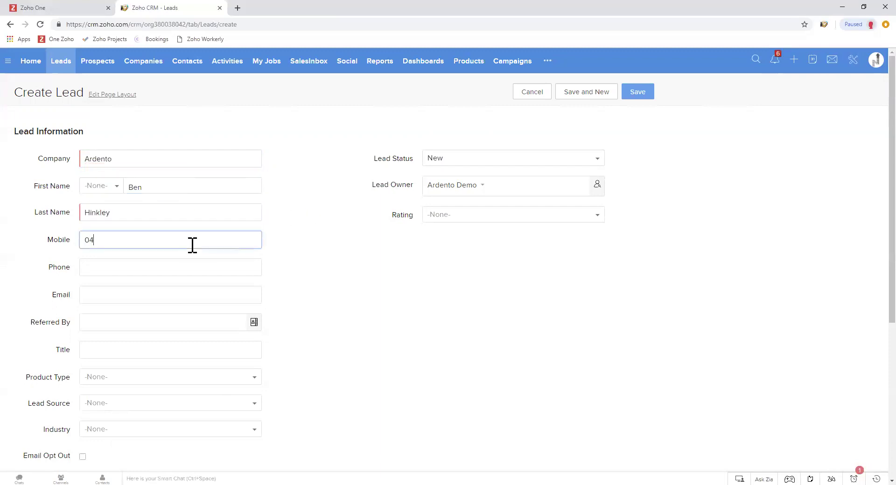
left_click(174, 296)
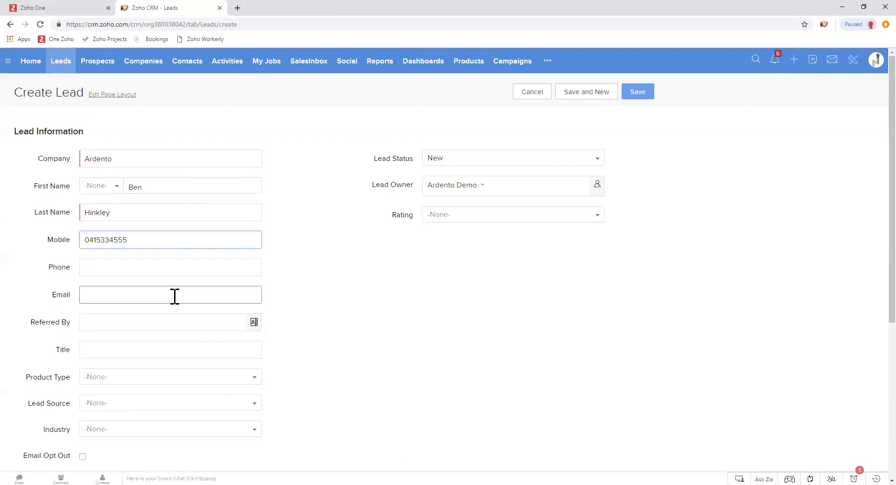
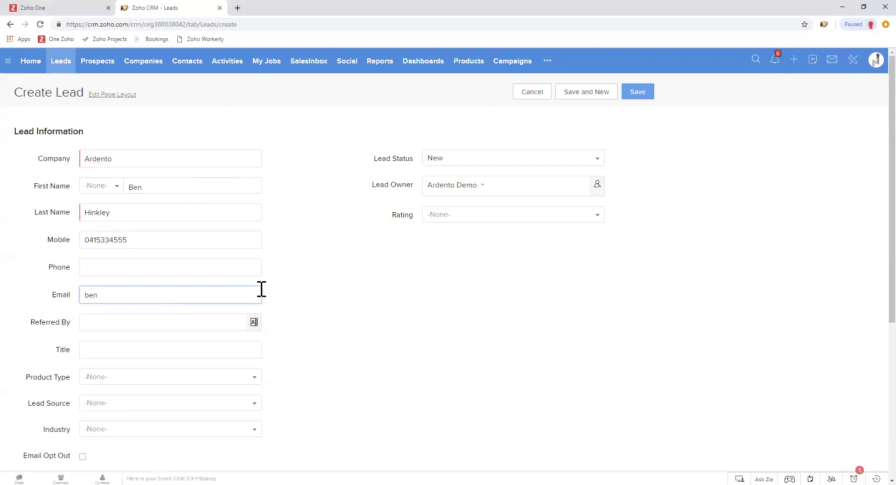
Set the lead's salutation to Mr. and save the new lead
left_click(316, 296)
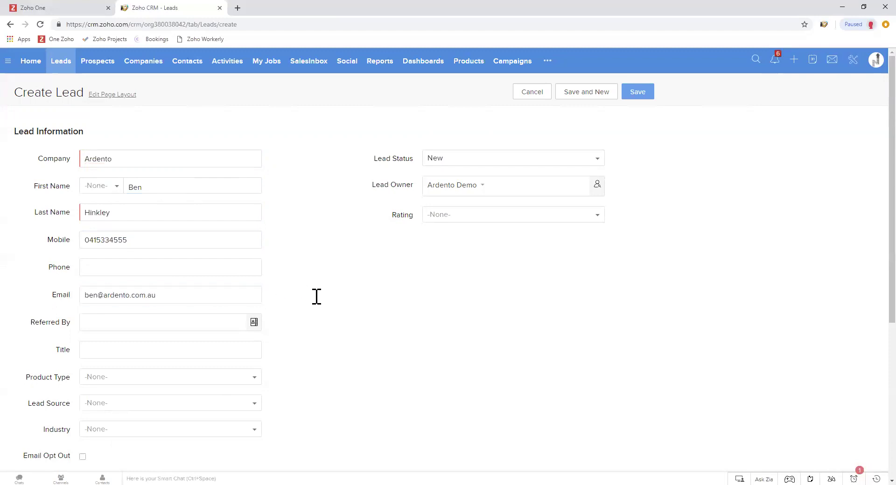
scroll(316, 296, "down", 1)
left_click(177, 136)
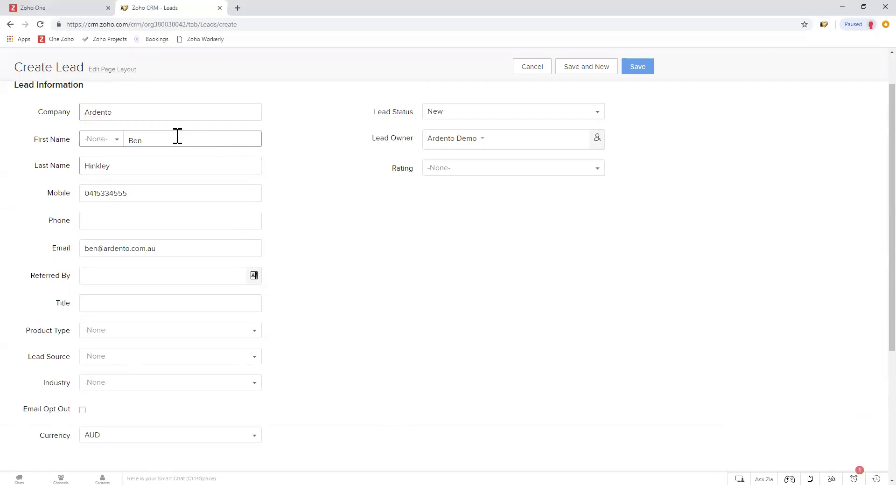
scroll(194, 339, "down", 4)
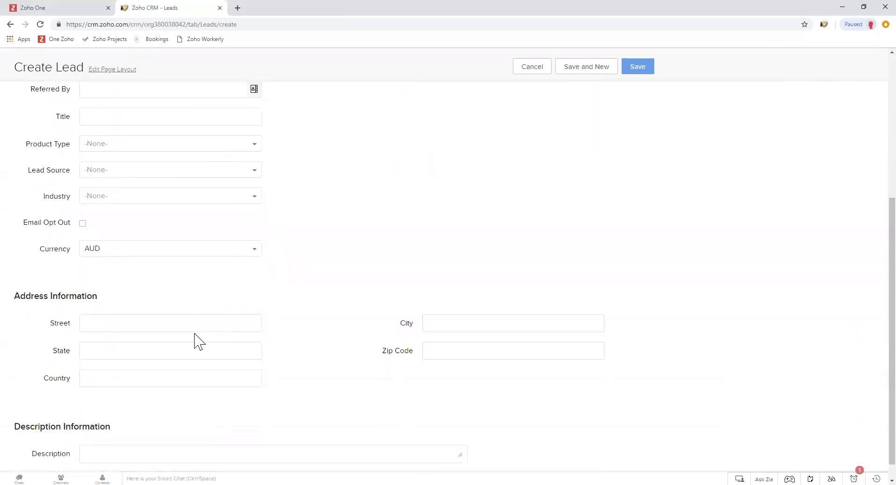
scroll(196, 336, "down", 1)
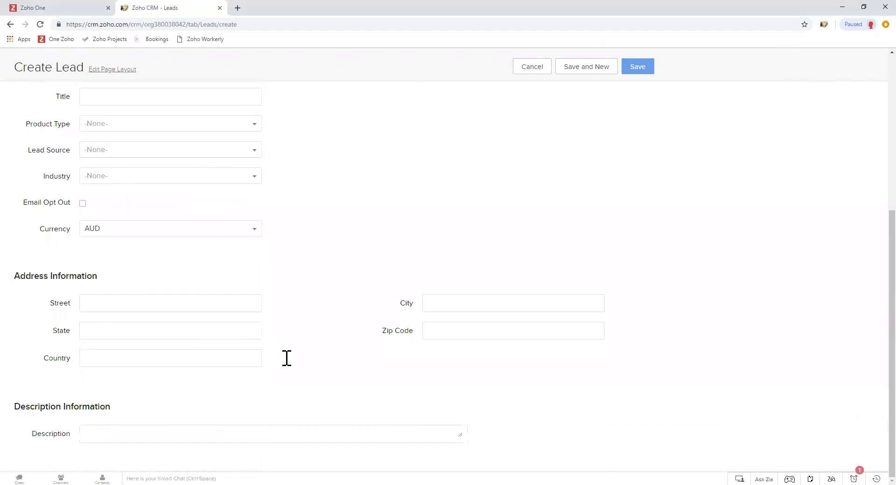
scroll(287, 359, "up", 5)
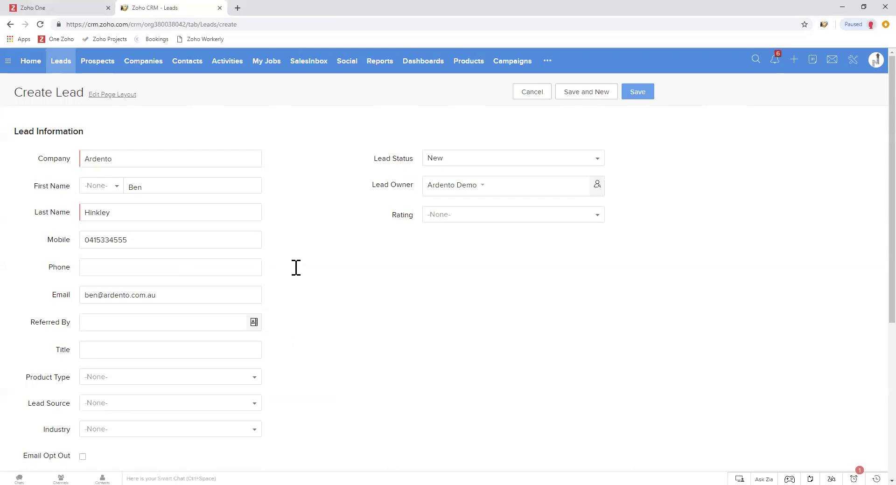
scroll(294, 267, "down", 2)
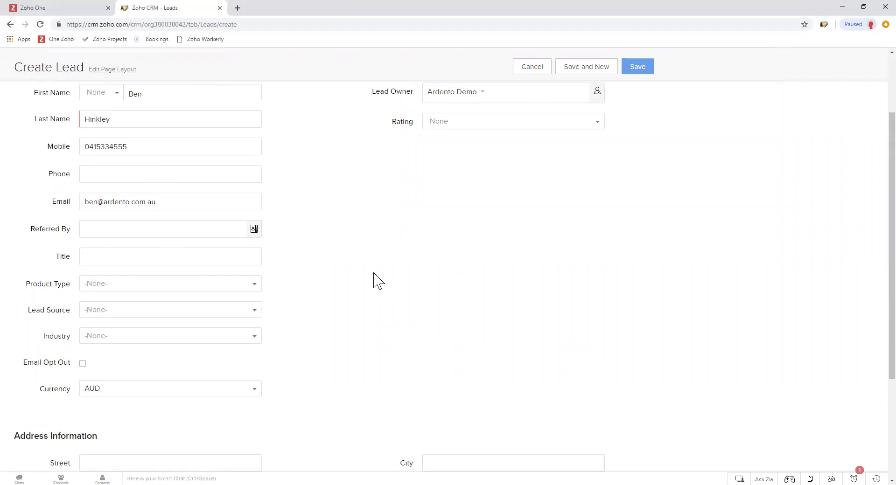
scroll(374, 282, "up", 2)
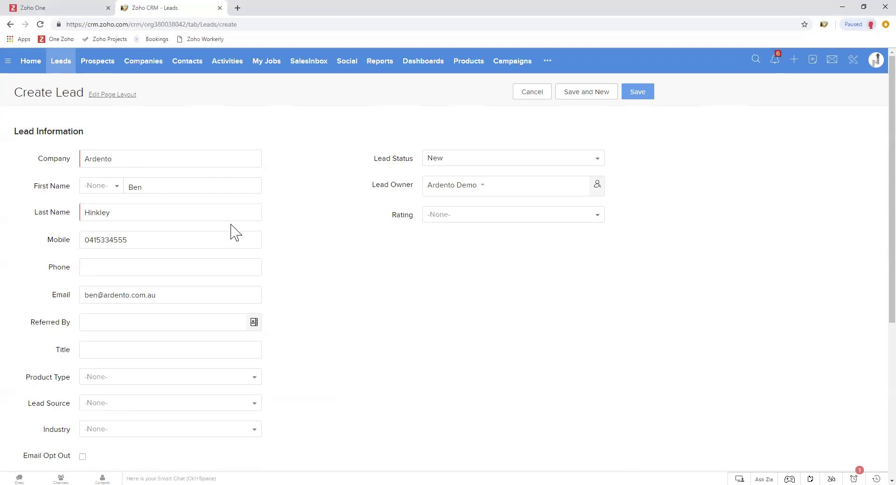
left_click(111, 188)
left_click(98, 220)
left_click(639, 93)
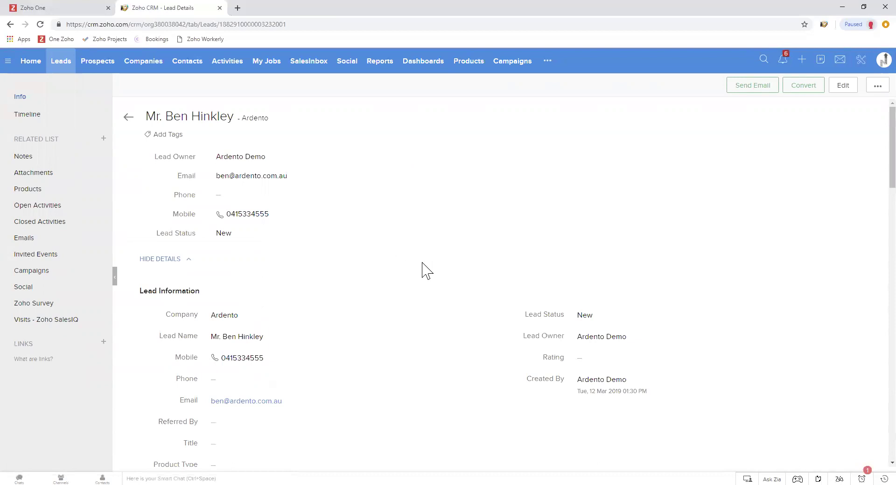
Browse the Lead Status choices, then cancel the edit so the status stays New
scroll(401, 271, "down", 1)
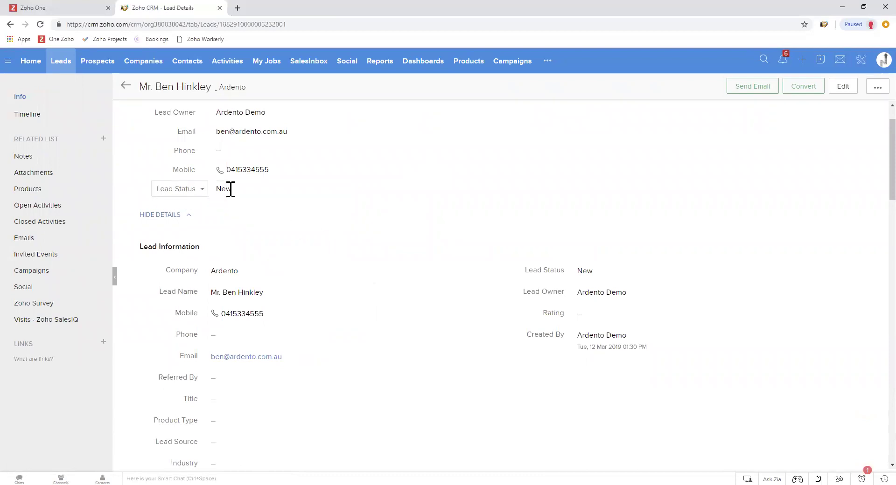
left_click(335, 190)
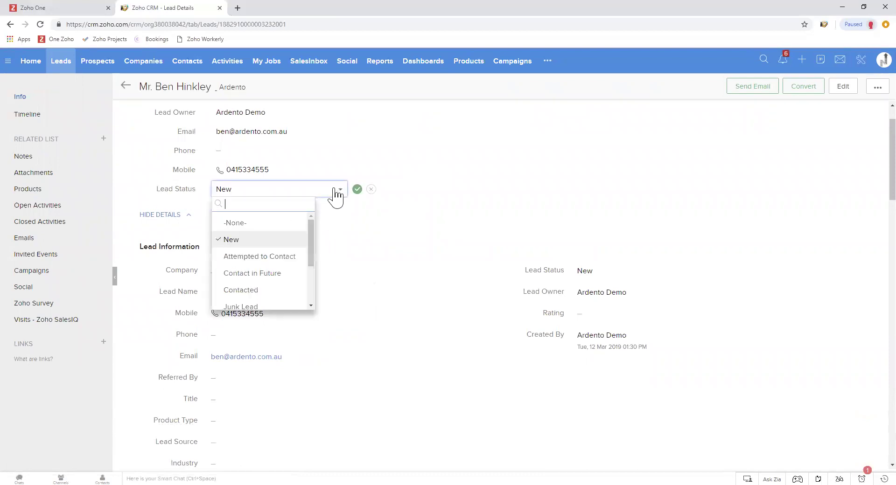
scroll(275, 295, "down", 3)
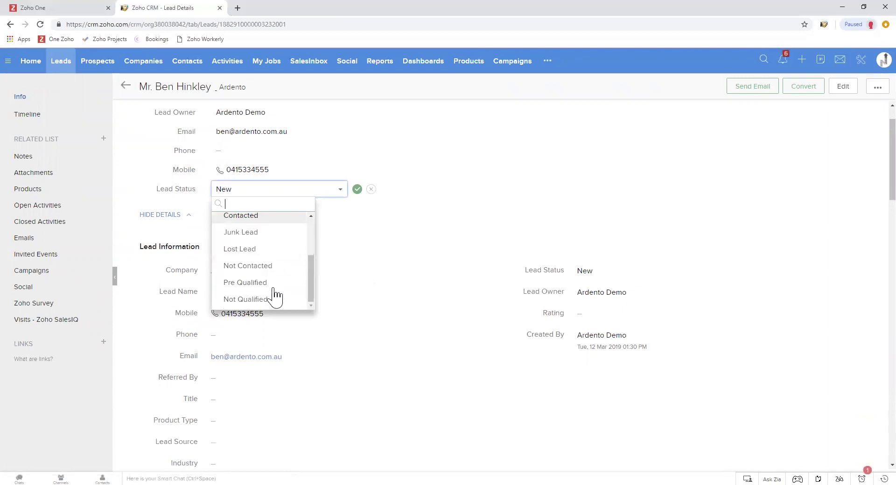
scroll(277, 280, "up", 3)
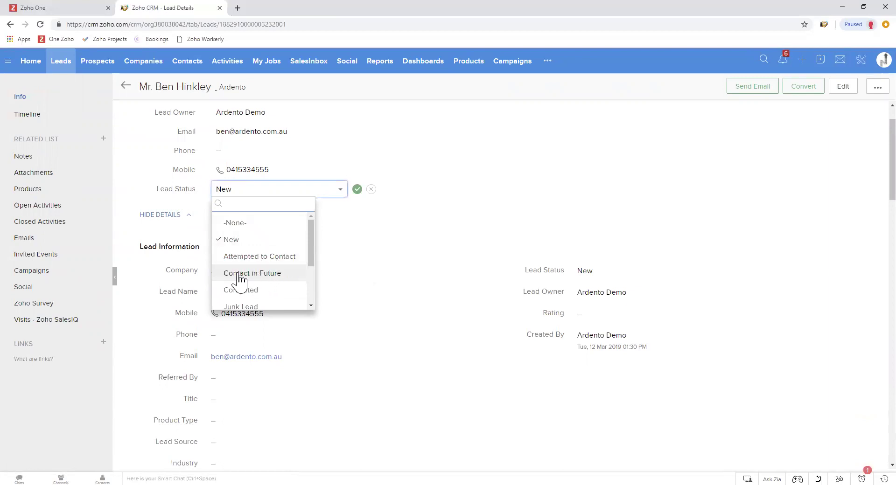
scroll(299, 283, "down", 1)
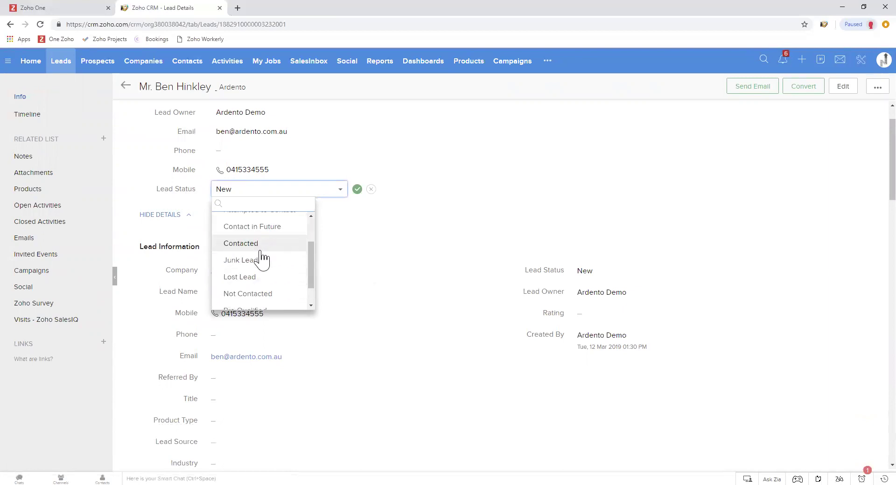
scroll(270, 292, "down", 2)
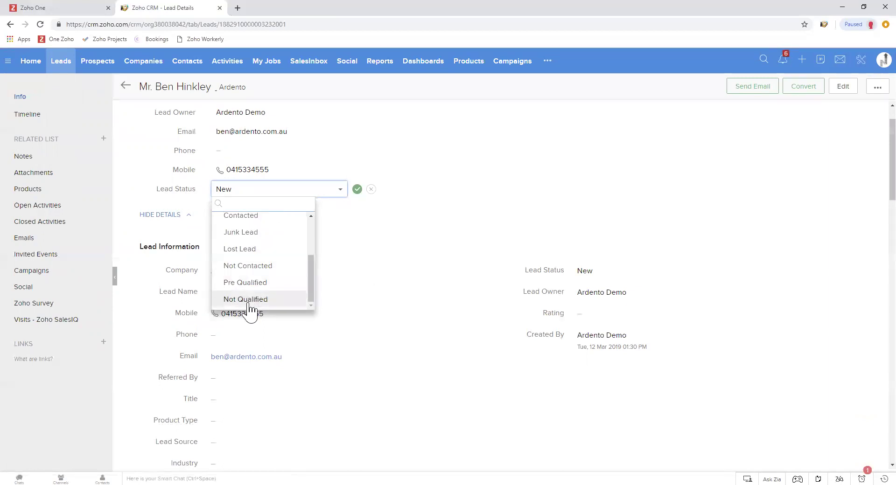
left_click(348, 224)
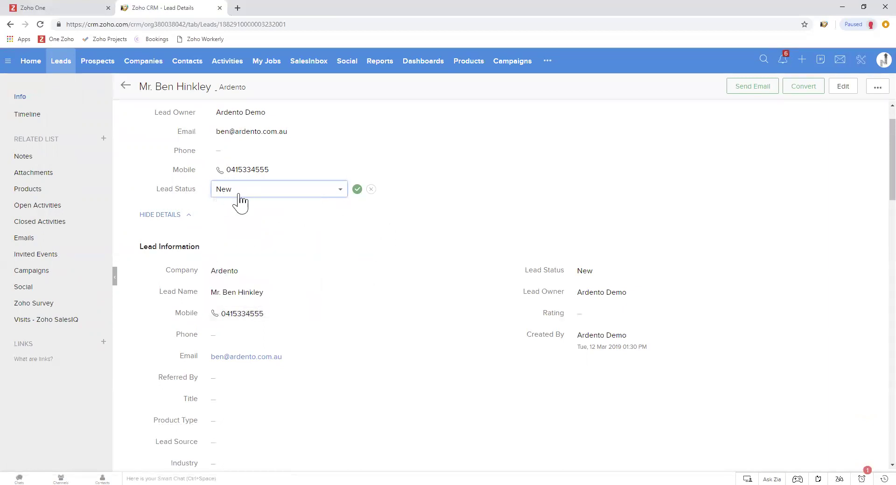
left_click(371, 189)
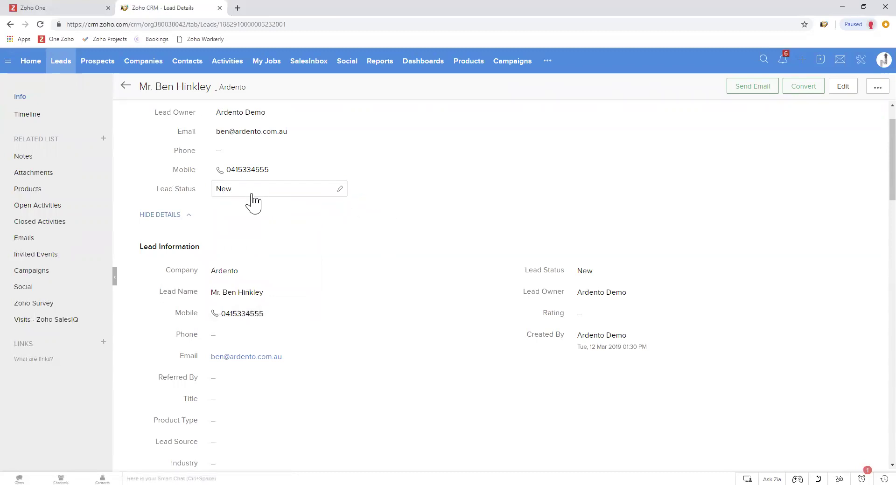
left_click(252, 192)
left_click(371, 190)
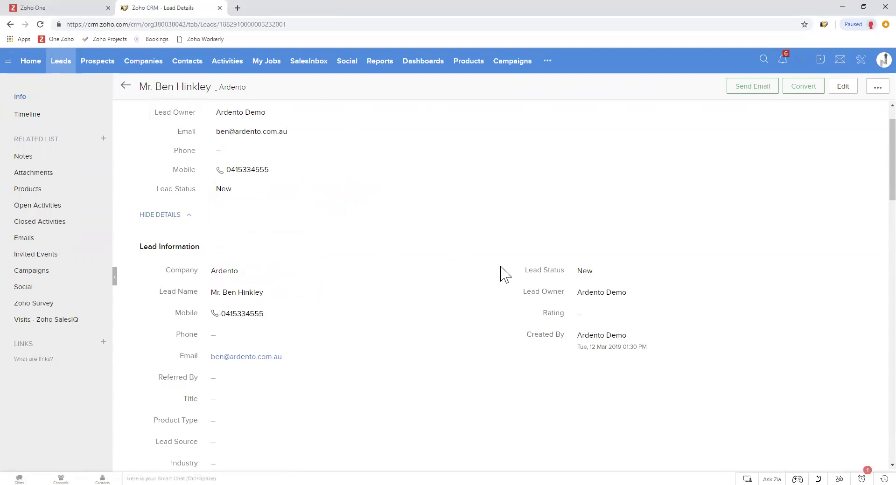
Change the Ardento lead's status from New to Contact in Future
left_click(839, 90)
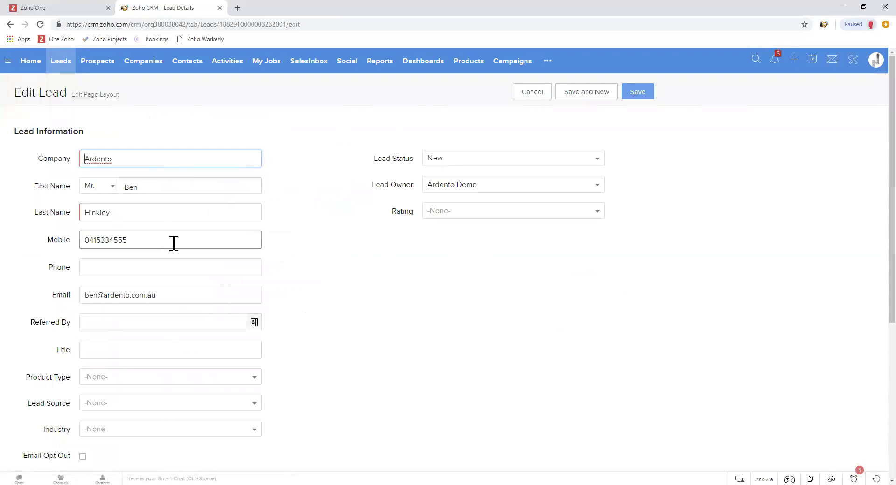
left_click(533, 93)
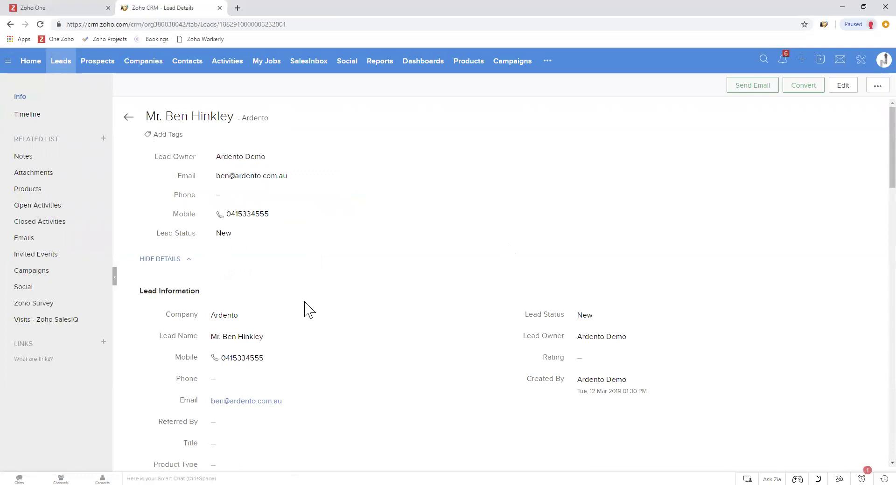
left_click(231, 233)
left_click(260, 322)
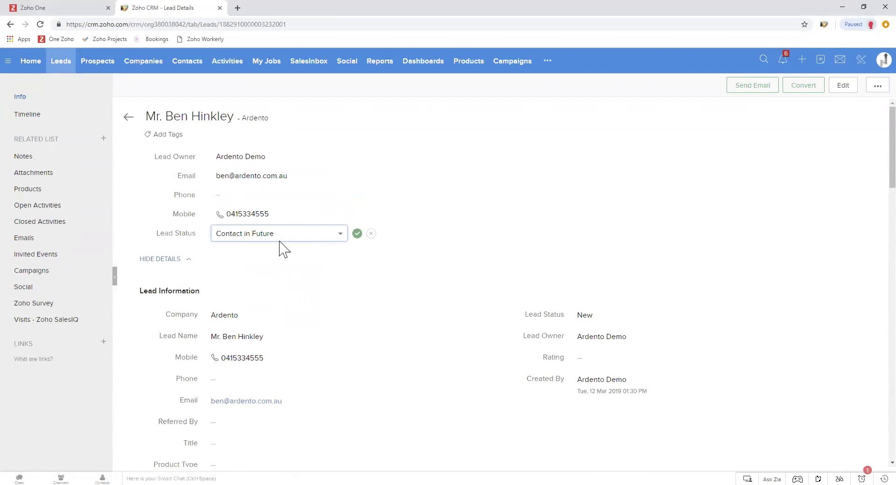
left_click(358, 233)
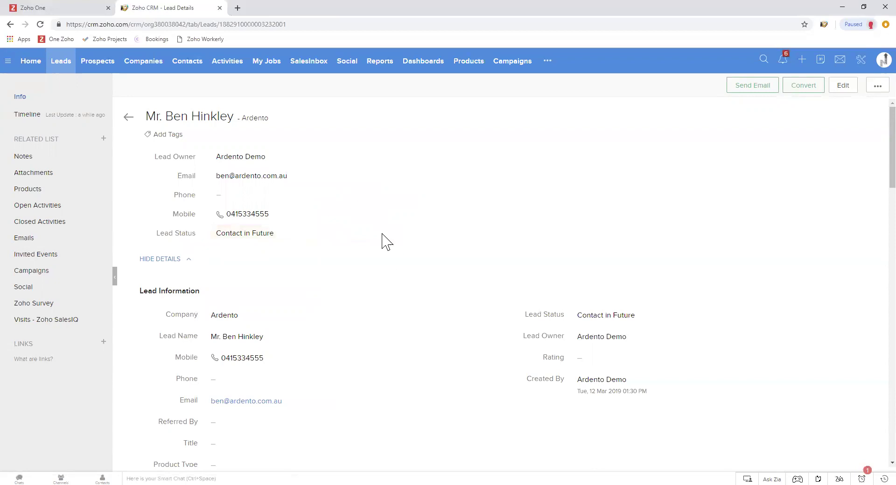
left_click(128, 117)
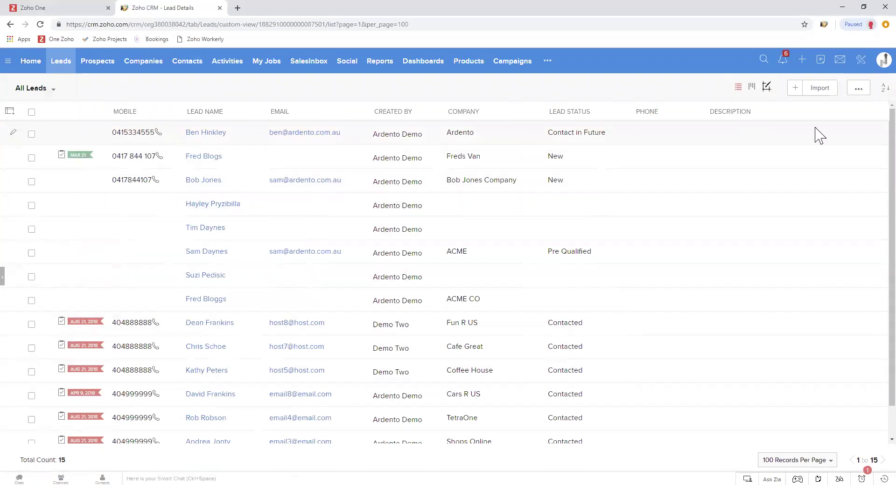
left_click_drag(186, 113, 228, 120)
left_click(200, 123)
left_click(226, 142)
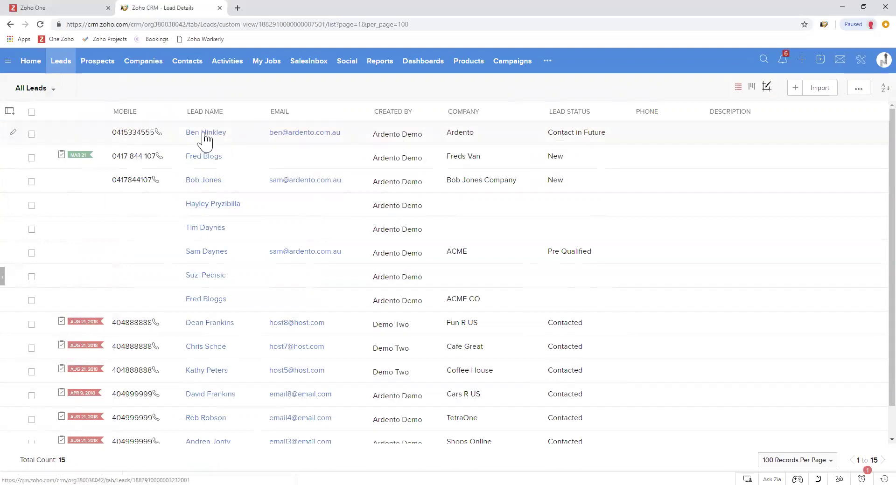
left_click(203, 134)
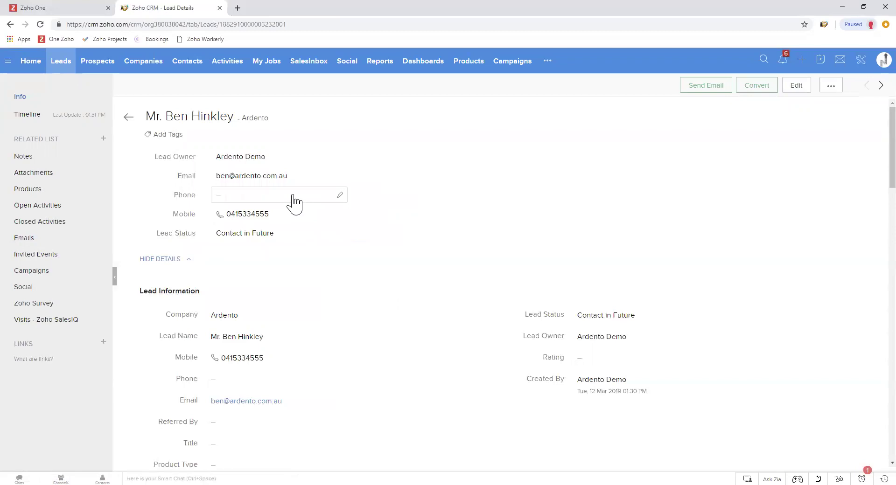
scroll(432, 303, "down", 6)
scroll(436, 303, "up", 6)
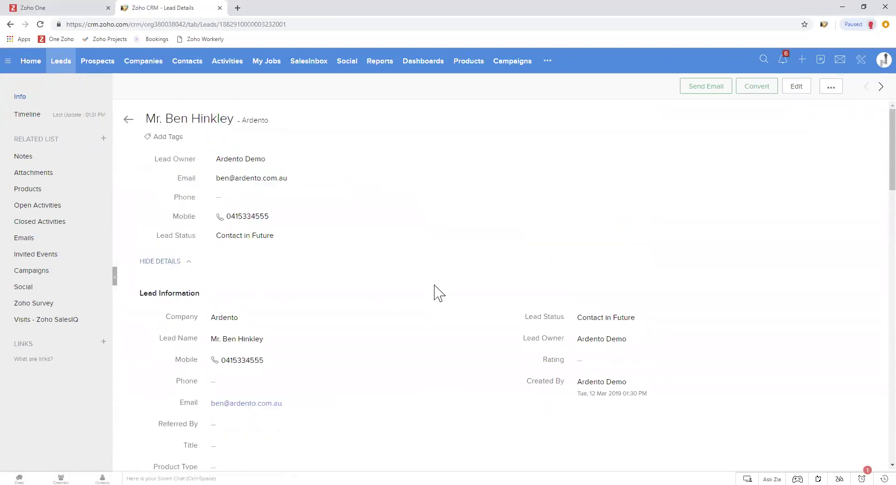
left_click(127, 120)
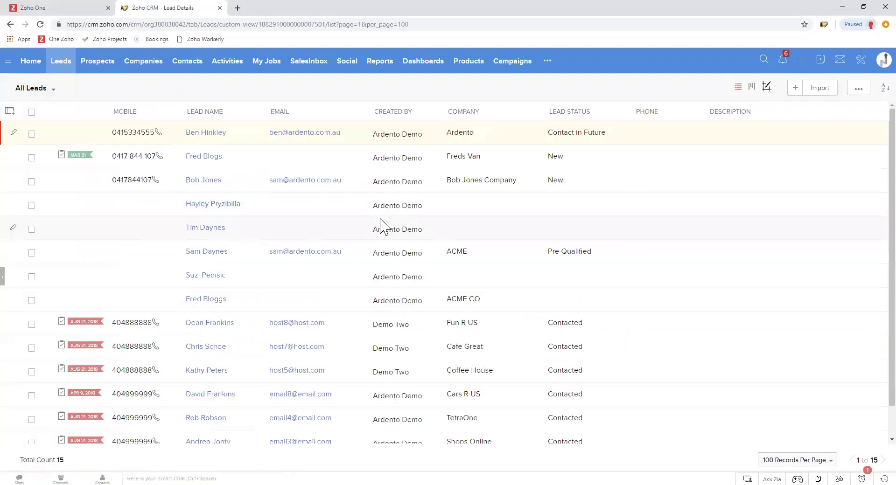
left_click(207, 135)
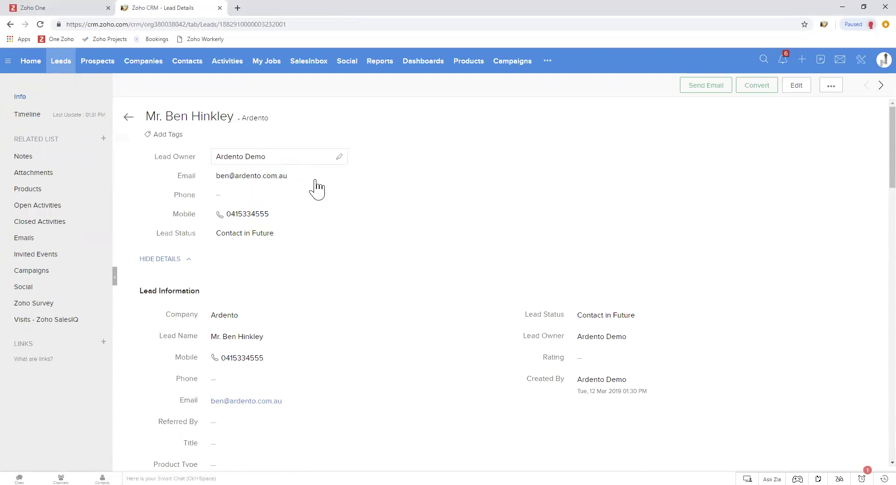
Reassign the Ardento lead to the selected user, sending them an email notification
left_click(297, 159)
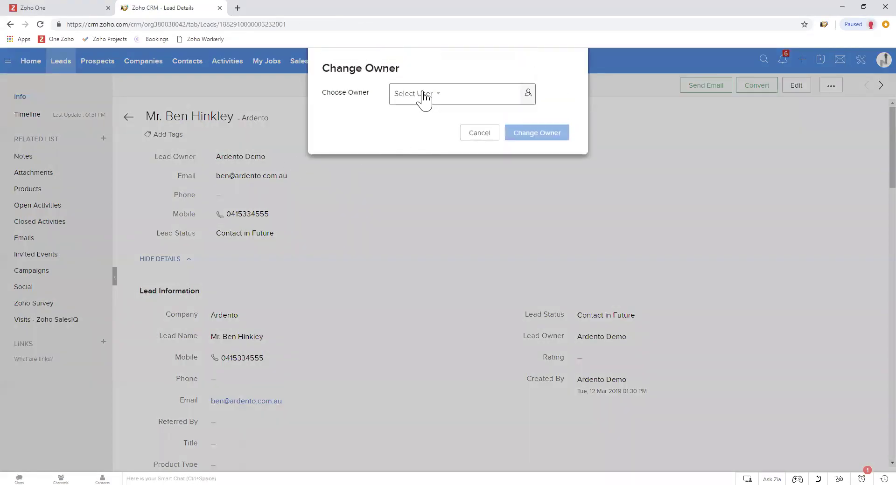
left_click(421, 98)
left_click(456, 134)
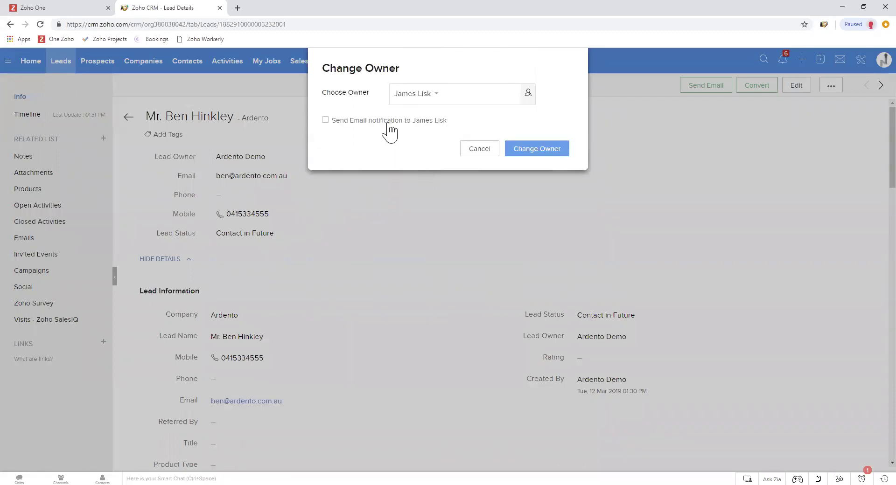
left_click_drag(322, 92, 363, 92)
left_click(362, 92)
left_click(326, 120)
left_click(542, 152)
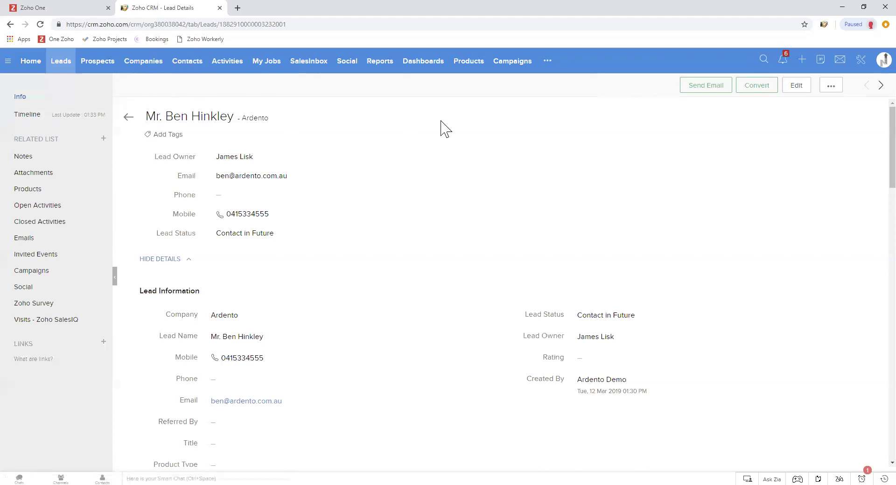
Start converting the Ardento lead and list the four matching existing Ardento companies
left_click(761, 88)
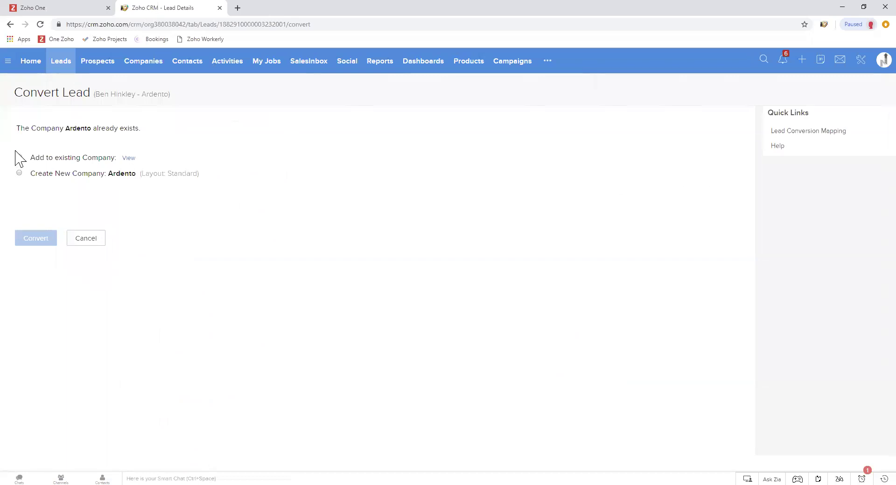
left_click_drag(34, 158, 116, 157)
left_click(109, 173)
left_click_drag(109, 173, 132, 174)
left_click(132, 173)
left_click(129, 159)
left_click_drag(35, 158, 93, 157)
left_click(106, 158)
Add the lead to the first matching existing Ardento company
left_click(129, 158)
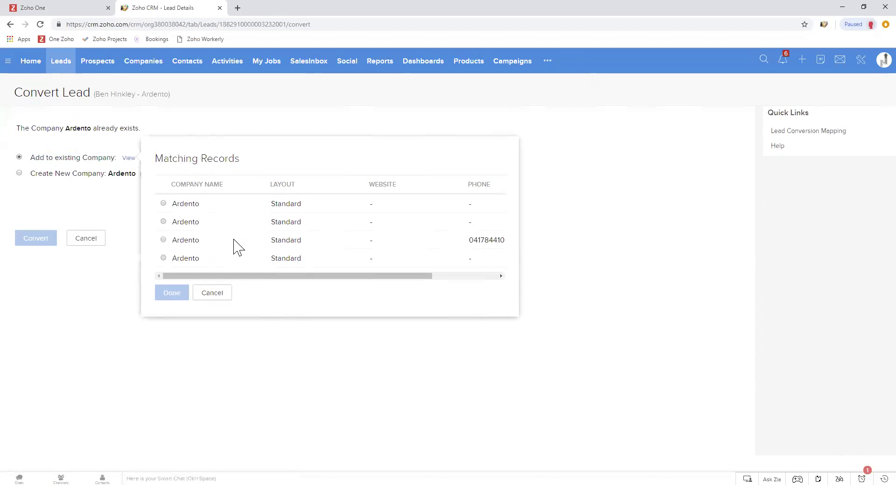
left_click(164, 203)
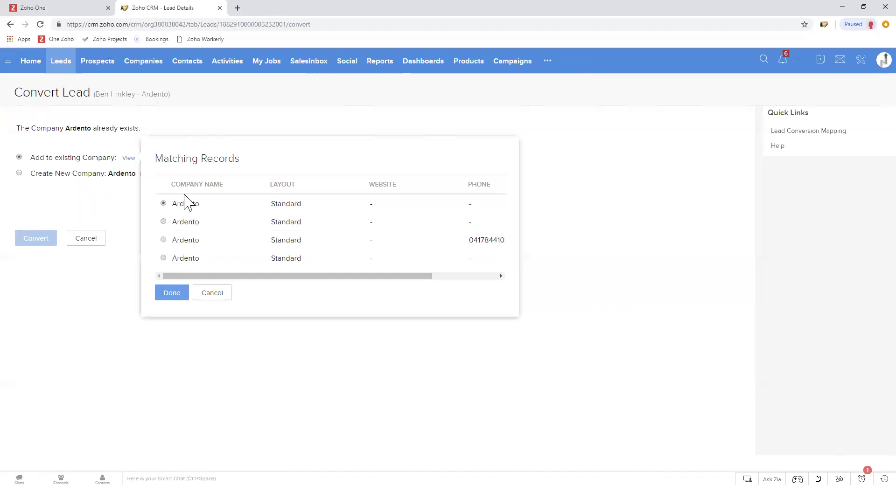
left_click(172, 296)
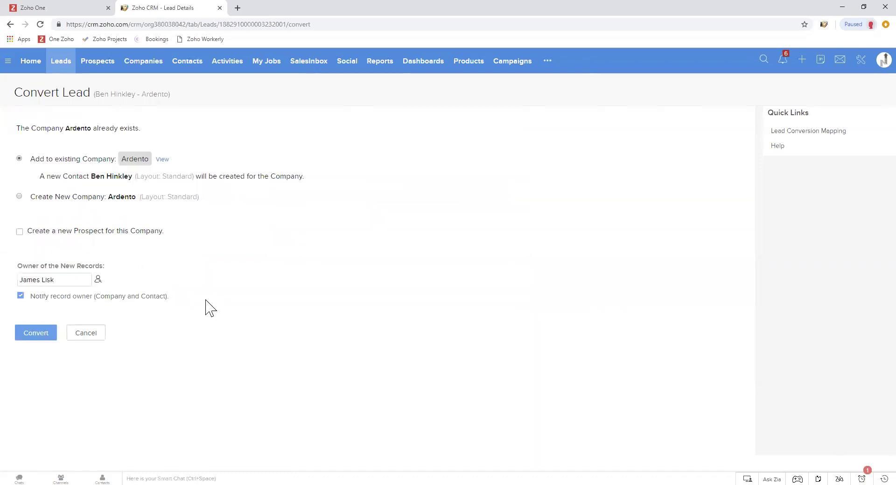
left_click_drag(40, 176, 132, 178)
left_click(132, 178)
left_click_drag(219, 177, 303, 176)
left_click(303, 177)
left_click_drag(29, 231, 164, 232)
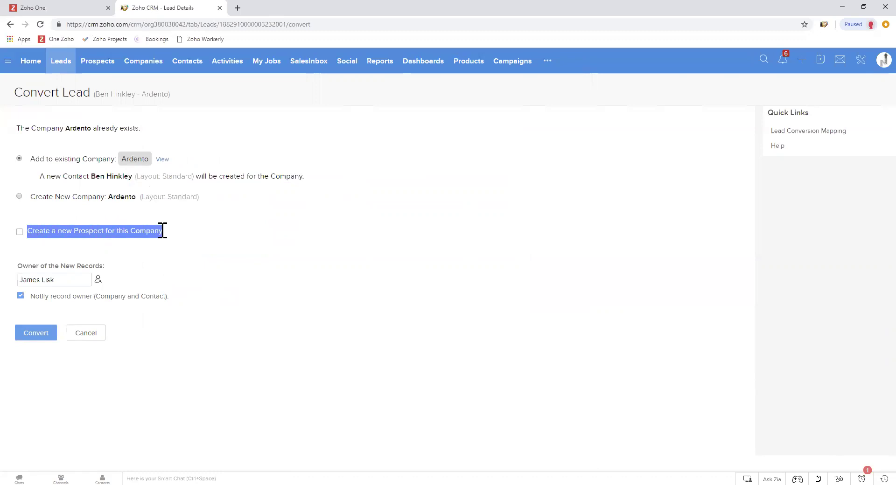
left_click(159, 230)
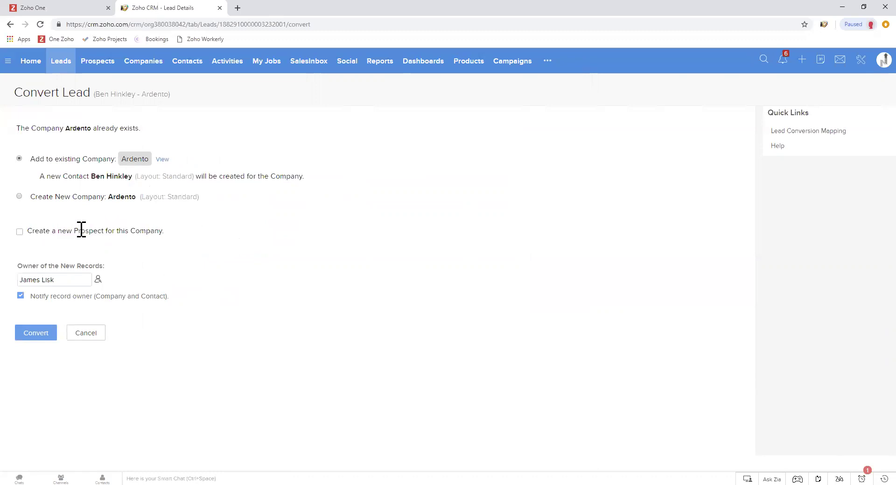
left_click_drag(76, 230, 75, 230)
left_click(103, 230)
left_click(113, 228)
Add a new Ardento prospect with amount 9999 AU$, replacing a mistyped 34543
left_click(20, 232)
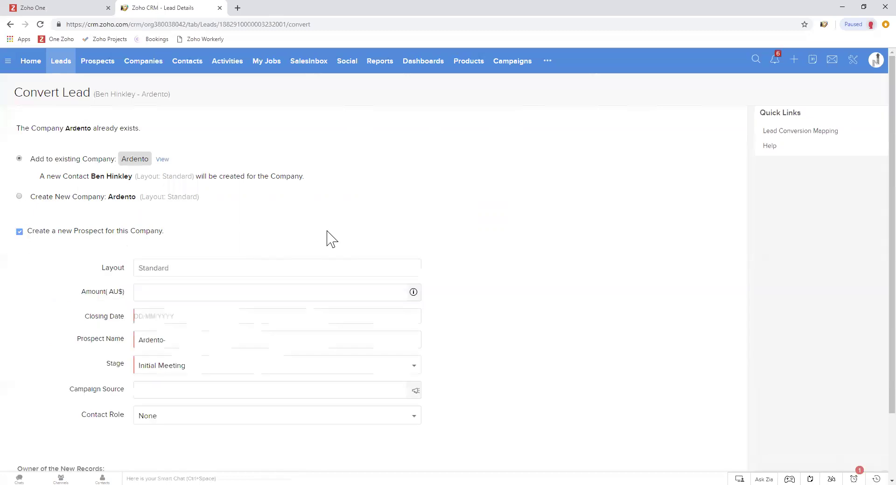
scroll(465, 278, "down", 1)
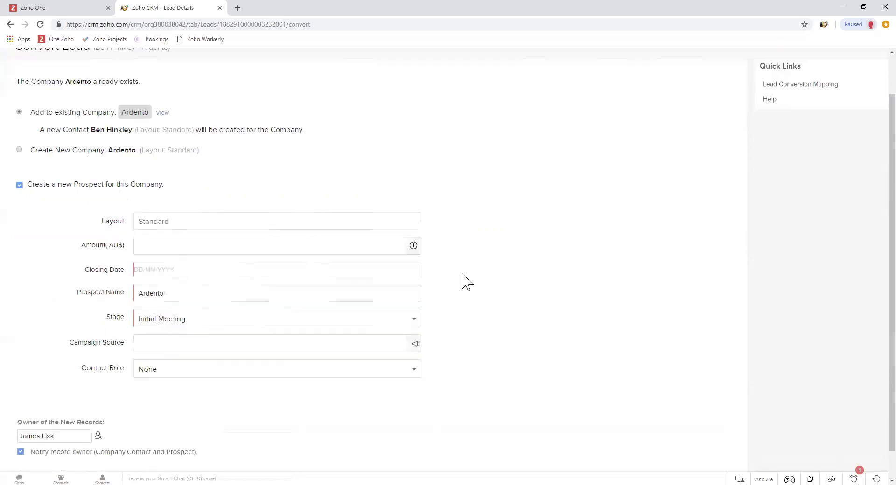
scroll(465, 280, "down", 1)
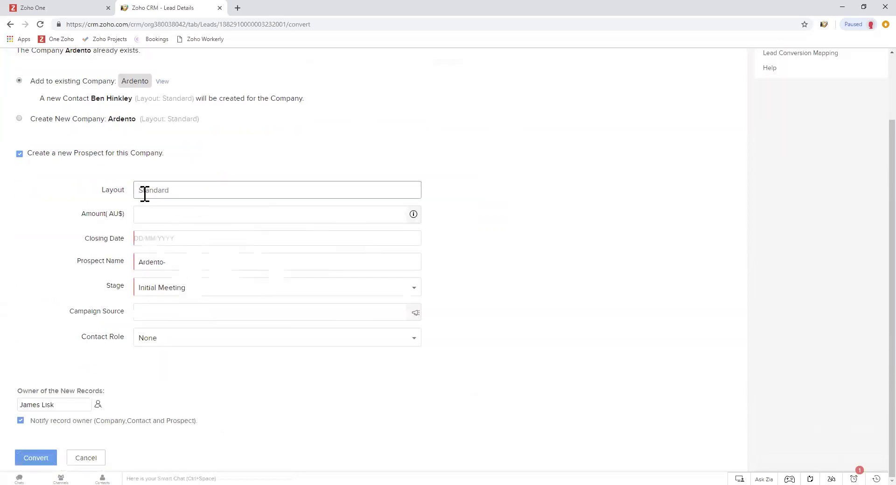
left_click(116, 215)
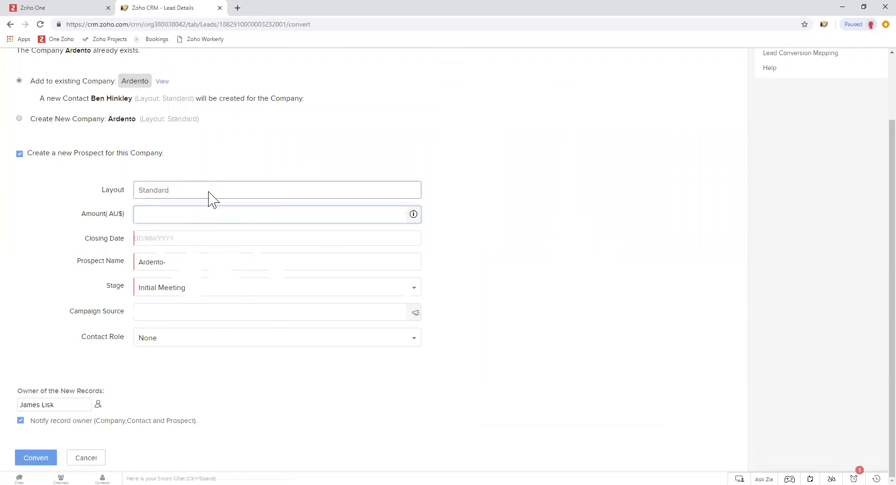
type("34543")
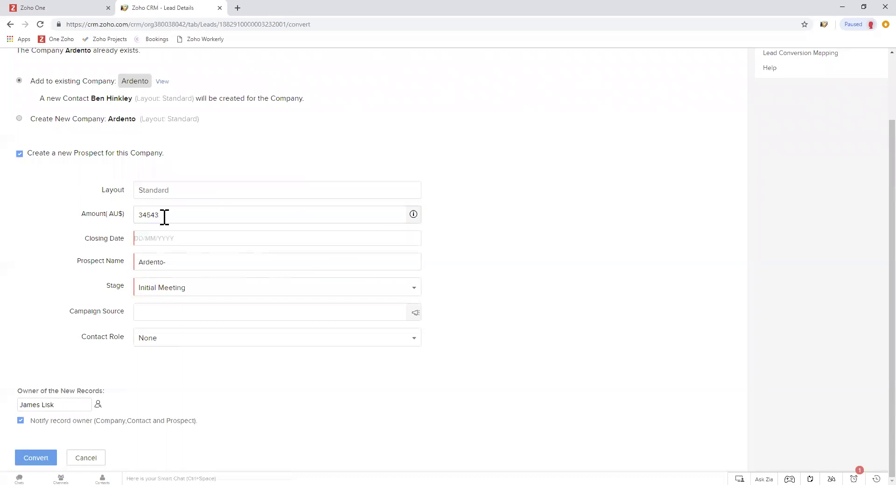
left_click_drag(165, 216, 113, 211)
type("9999")
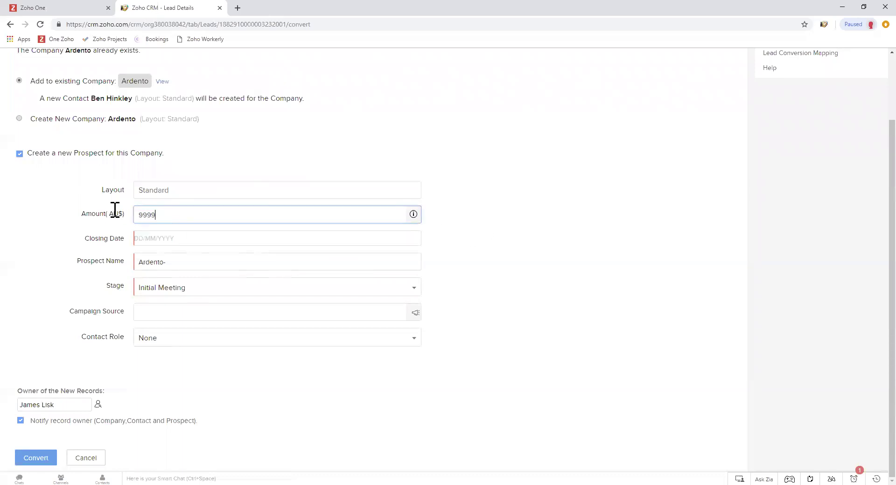
left_click(183, 238)
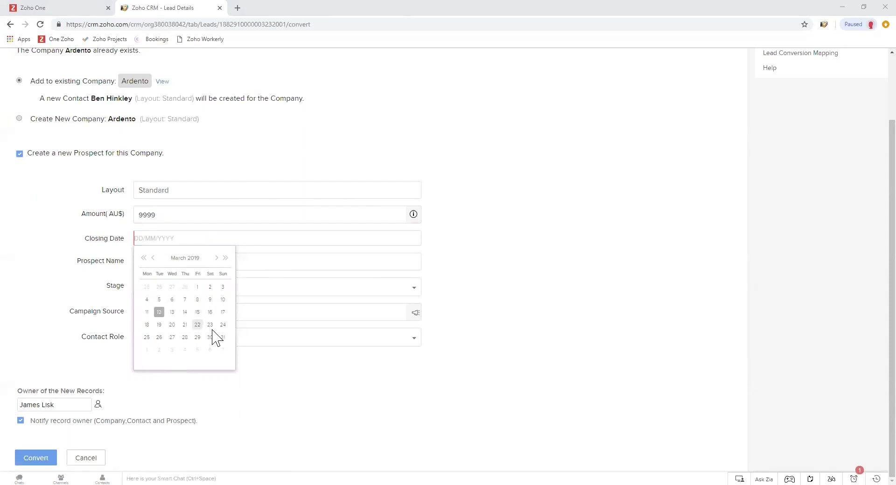
Set the prospect's closing date to 21/03/2019
left_click(116, 238)
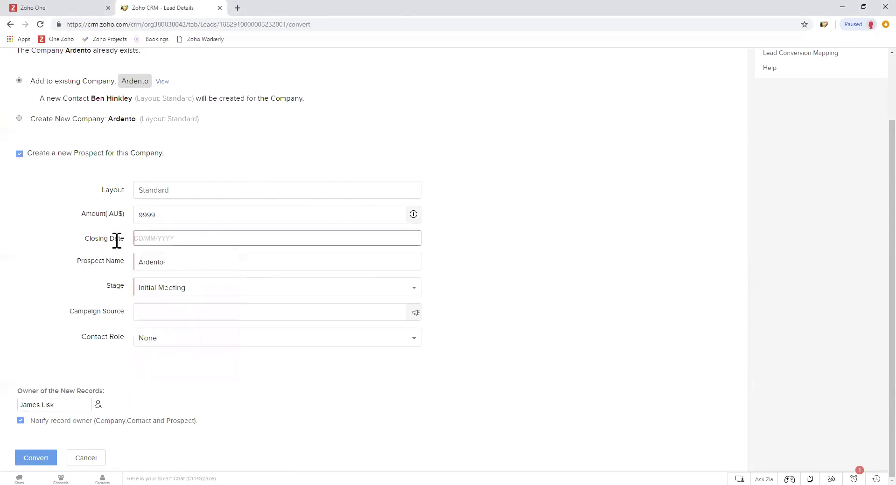
triple_click(117, 239)
left_click(116, 239)
left_click(174, 239)
left_click(191, 336)
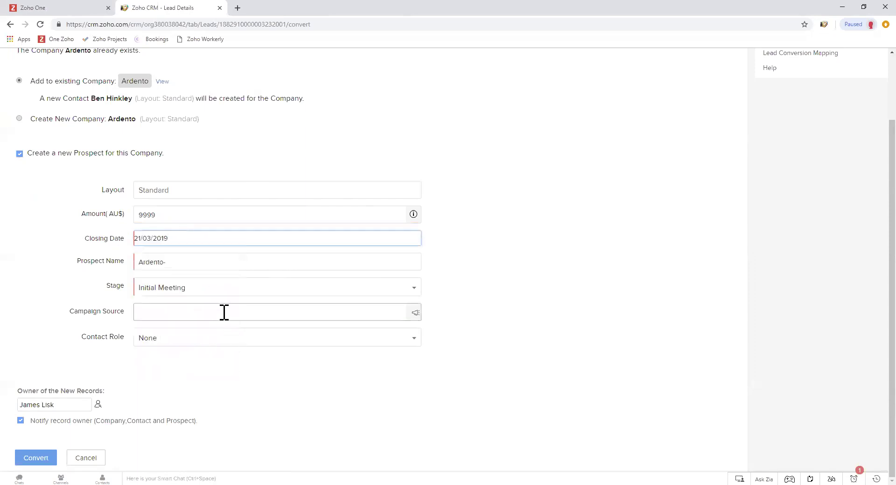
Edit the prospect name to 'Ardento - ' followed by the lead's full name
left_click_drag(82, 262, 125, 259)
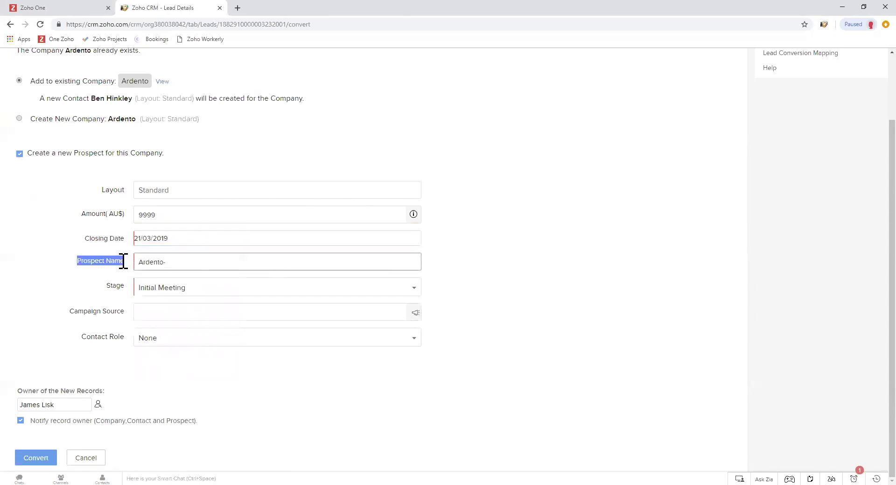
left_click(123, 260)
left_click(168, 262)
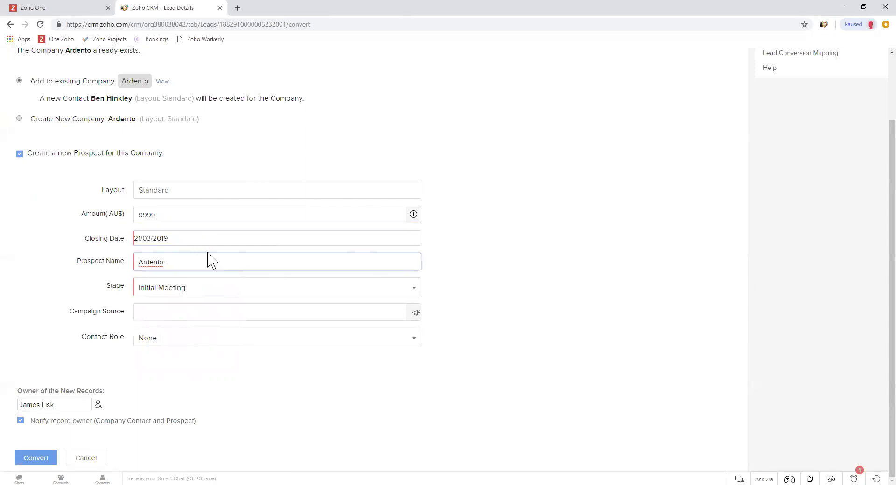
key("BackSpace")
double_click(166, 261)
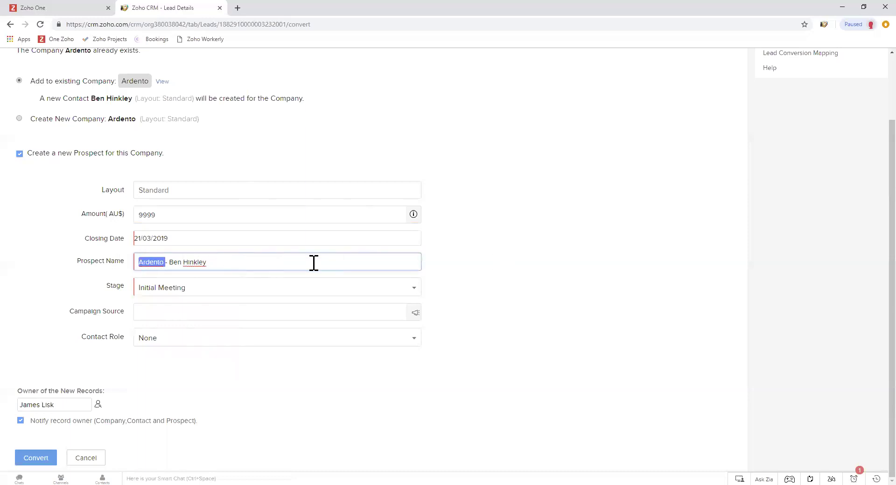
left_click(330, 279)
left_click_drag(150, 262, 234, 263)
left_click(233, 262)
left_click(143, 262)
double_click(110, 286)
left_click(114, 287)
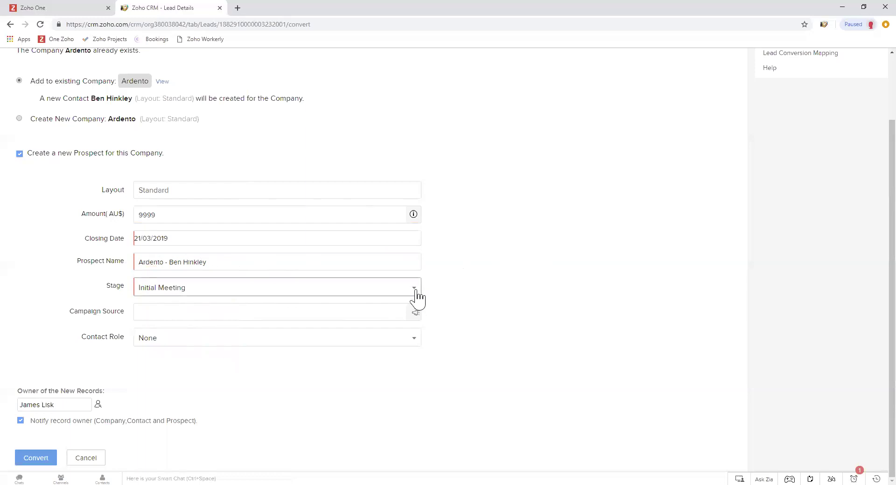
left_click(413, 292)
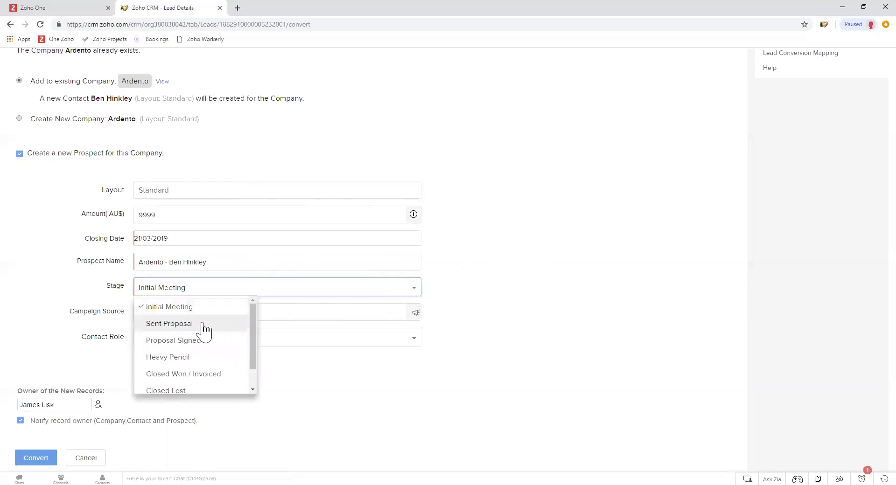
scroll(204, 332, "down", 1)
scroll(195, 369, "up", 1)
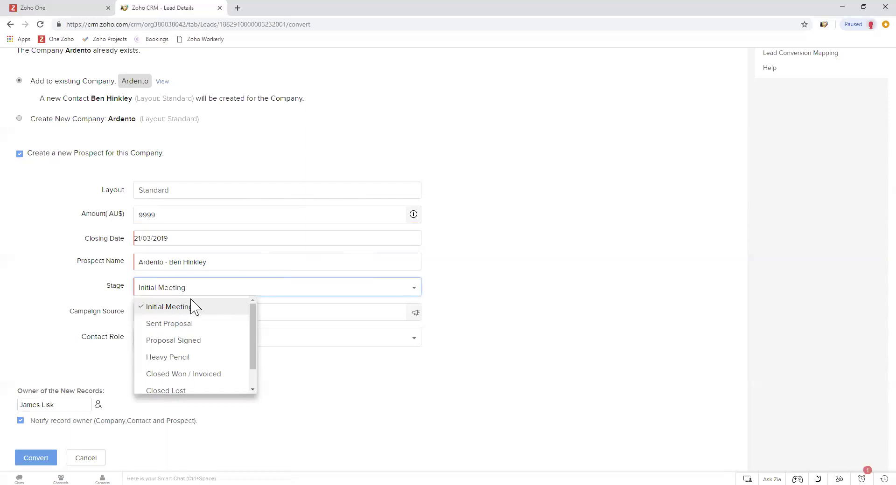
left_click(194, 308)
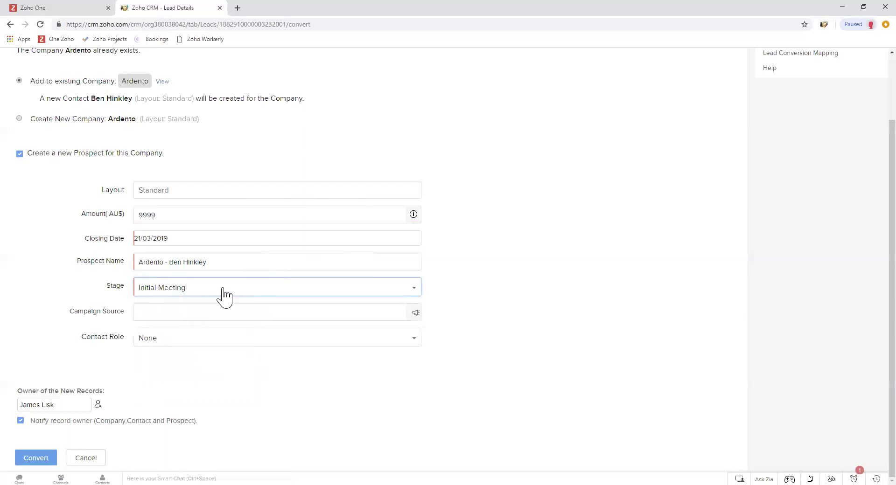
left_click(176, 288)
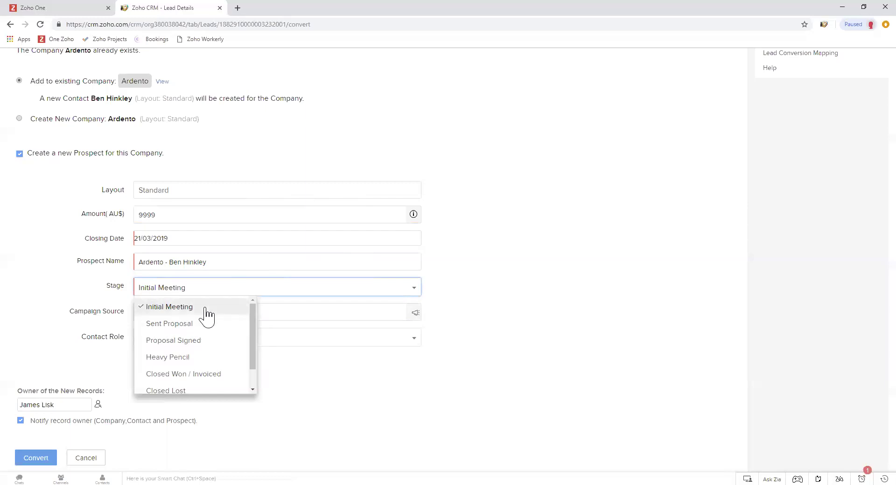
left_click(177, 310)
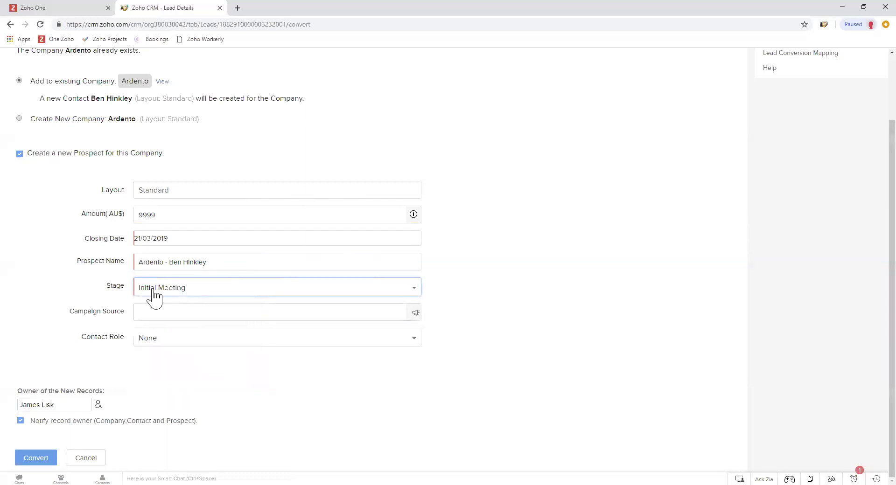
left_click(151, 295)
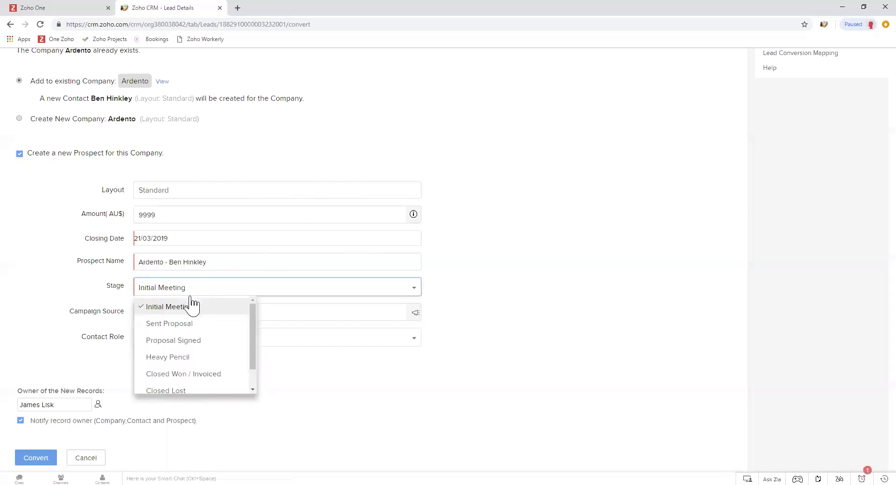
left_click(210, 308)
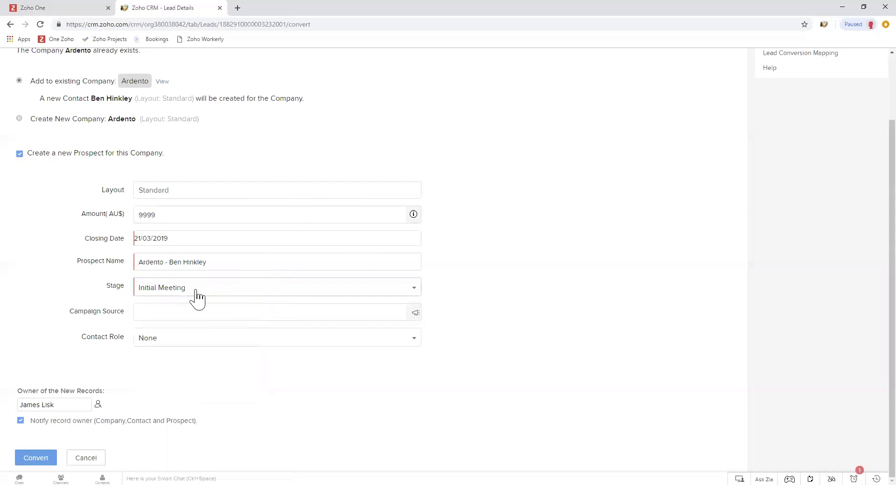
left_click(320, 367)
left_click(134, 314)
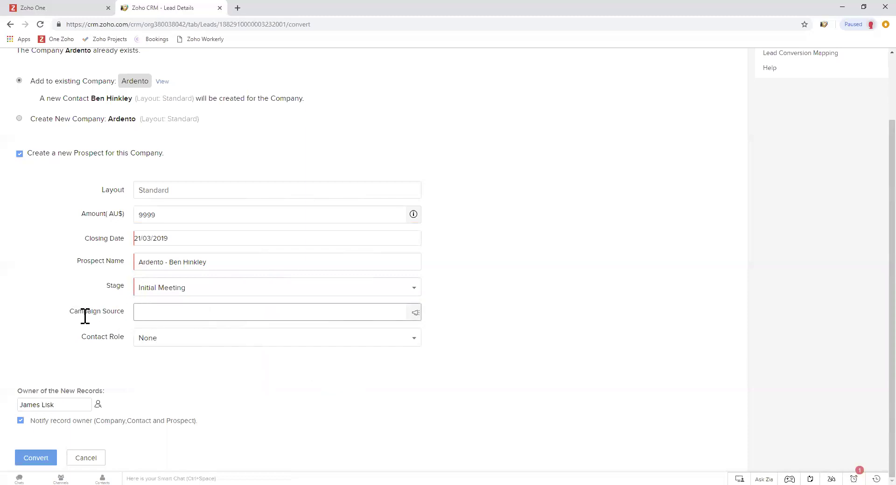
left_click(89, 336)
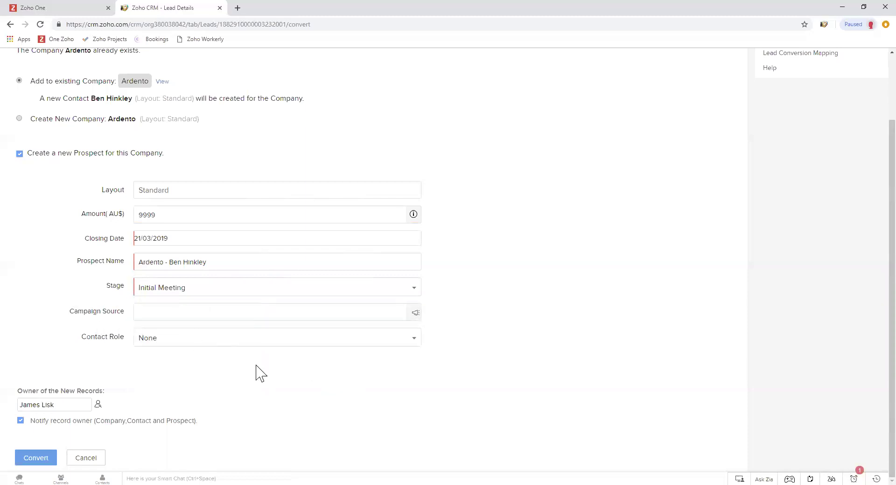
left_click_drag(82, 336, 124, 337)
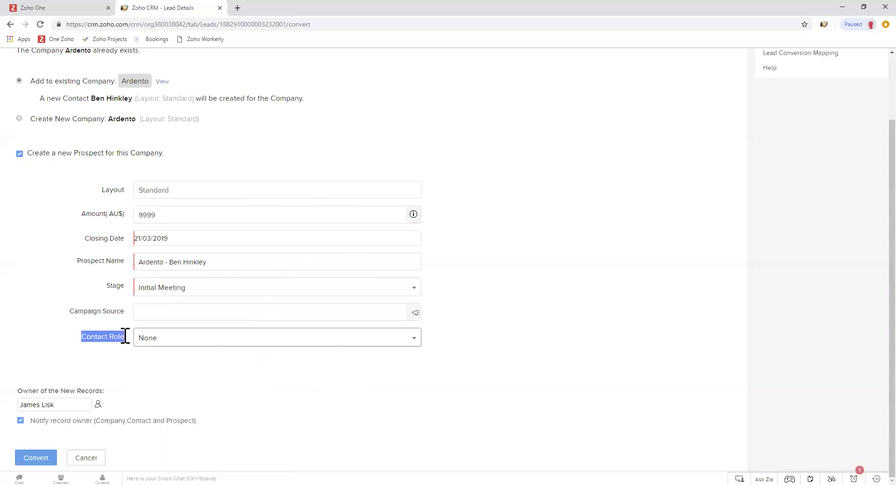
left_click(206, 343)
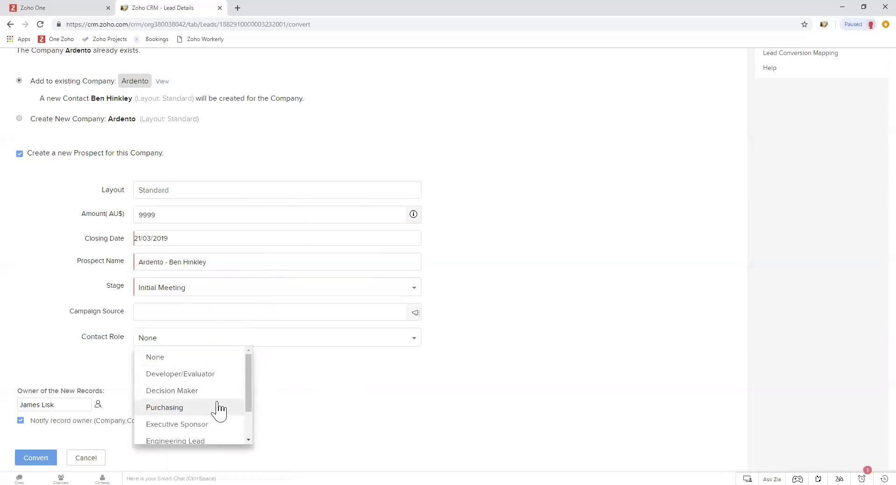
left_click(183, 262)
left_click_drag(170, 263, 238, 263)
left_click(181, 346)
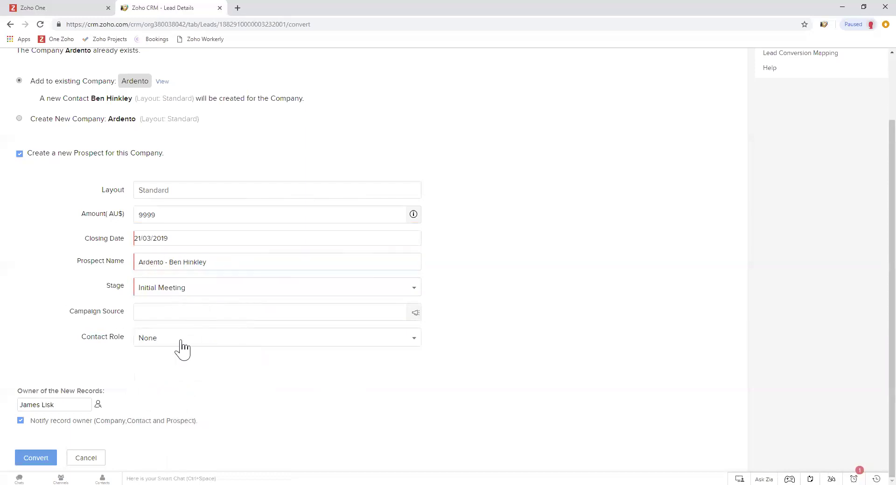
scroll(205, 394, "down", 1)
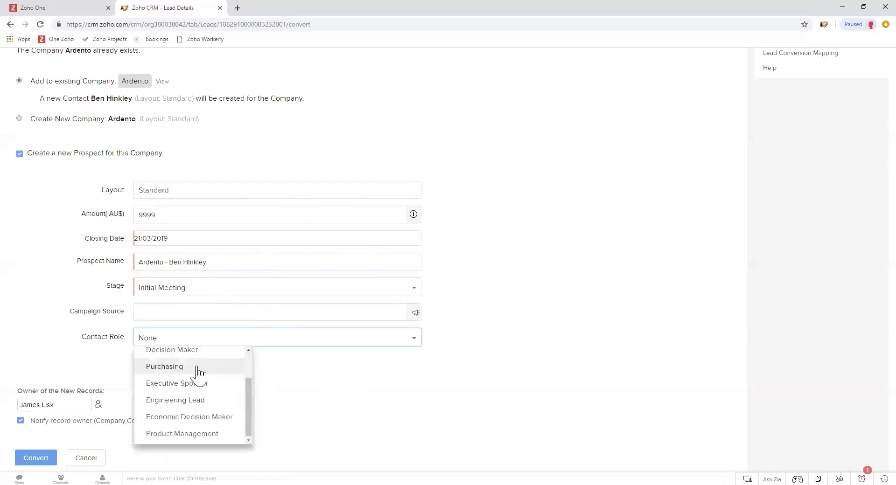
scroll(199, 374, "up", 1)
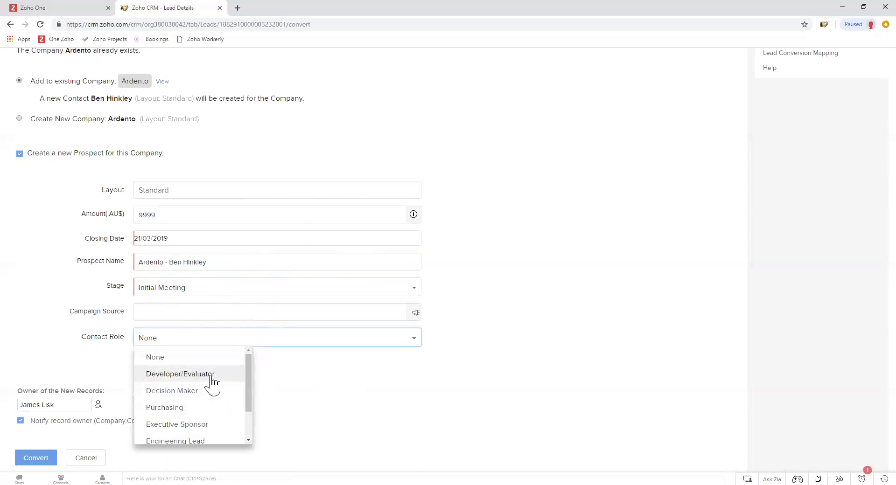
left_click_drag(251, 373, 248, 402)
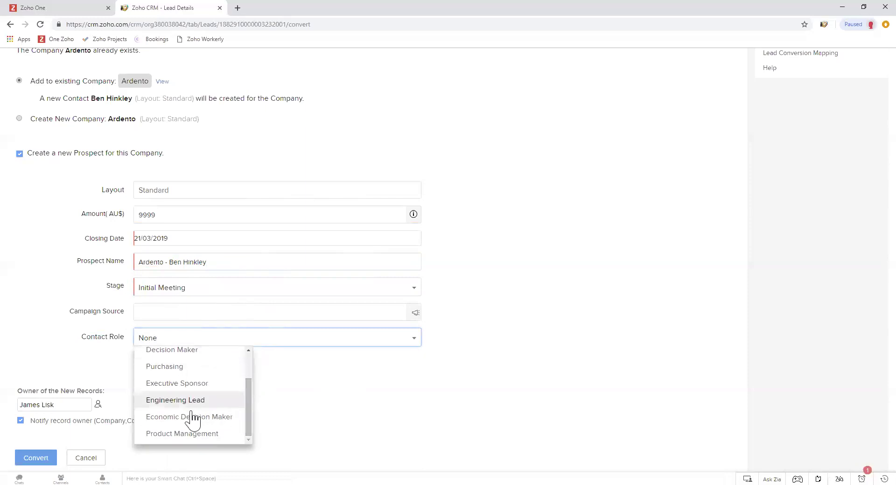
scroll(182, 409, "up", 2)
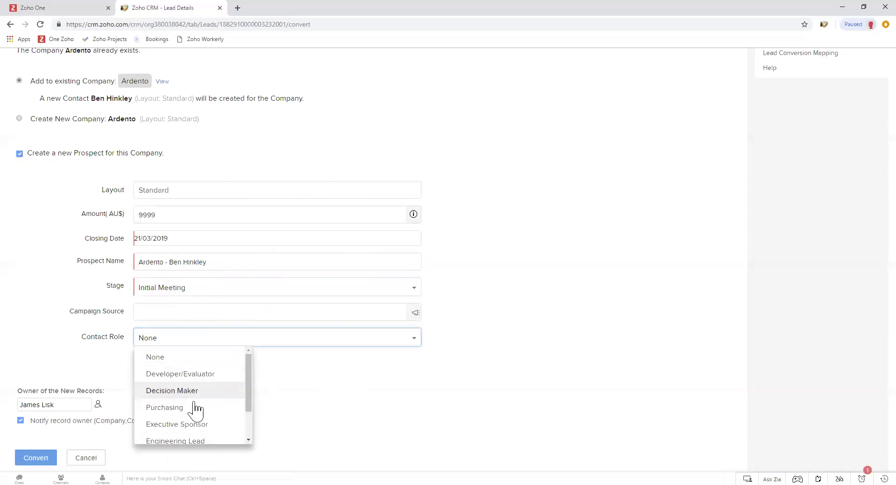
left_click(343, 386)
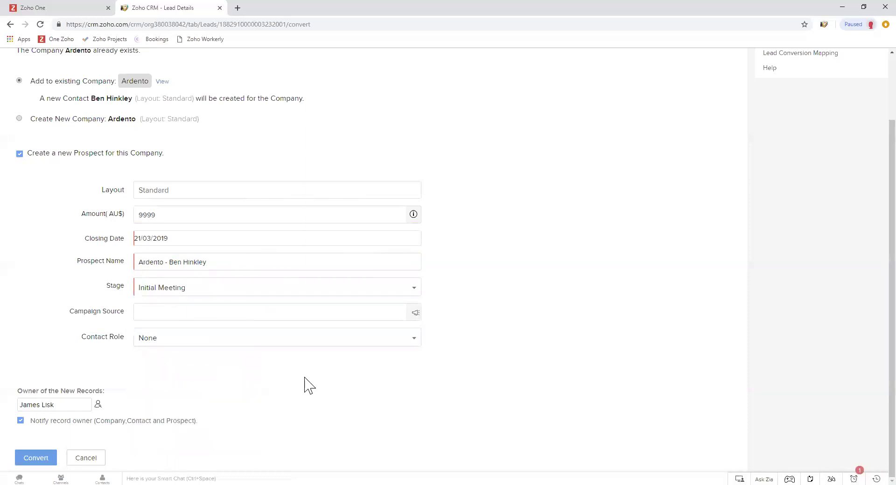
Complete the conversion and view the Prospects board, with Initial Meeting totalling AU$ 44,500.00
left_click(36, 459)
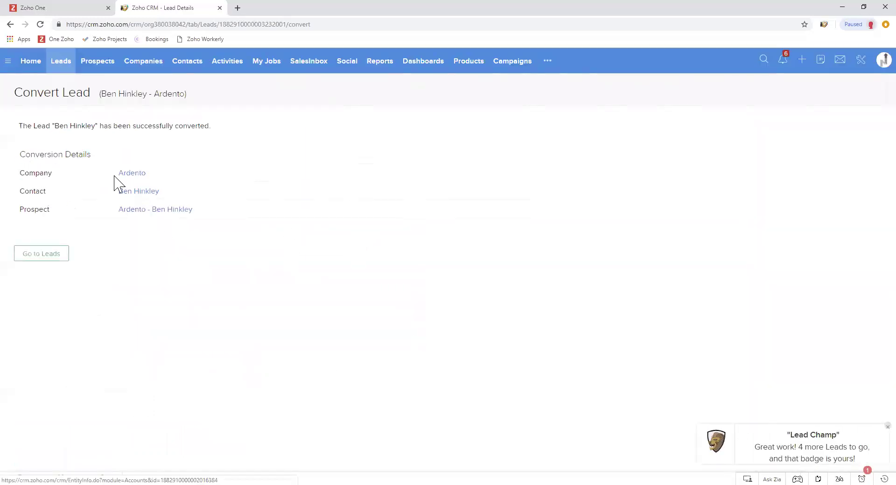
left_click_drag(40, 186, 46, 192)
left_click(46, 191)
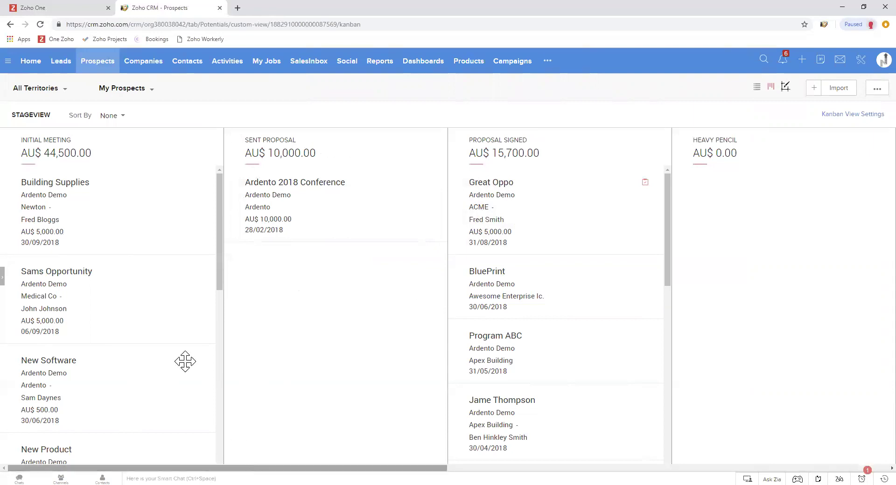
mouse_move(272, 467)
left_mouse_down()
mouse_move(660, 464)
mouse_move(214, 456)
left_mouse_up()
scroll(107, 299, "down", 7)
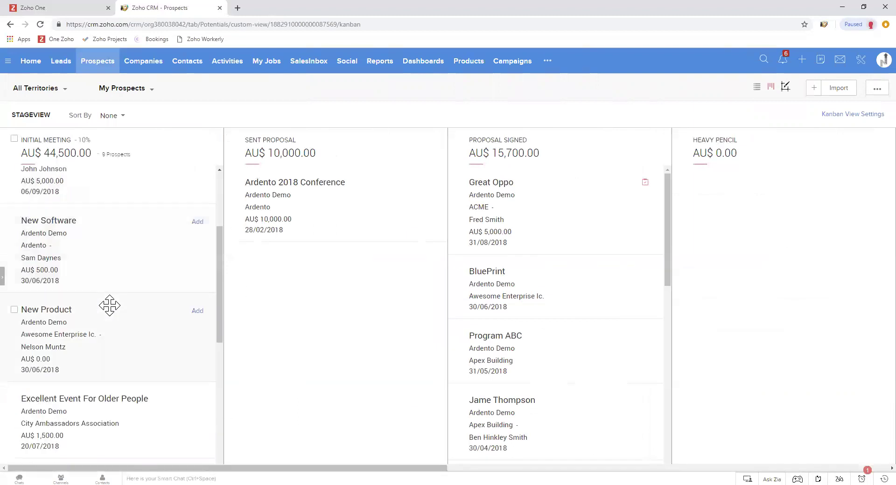
scroll(111, 318, "down", 3)
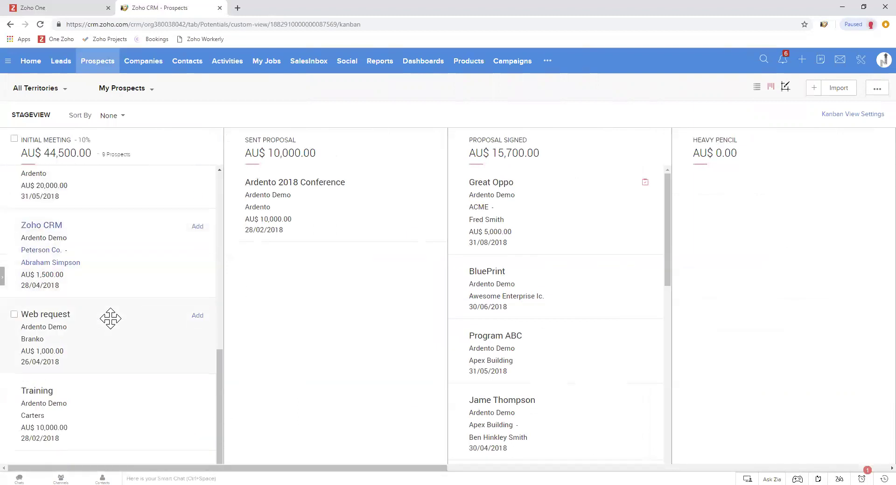
scroll(122, 350, "up", 4)
scroll(128, 367, "up", 5)
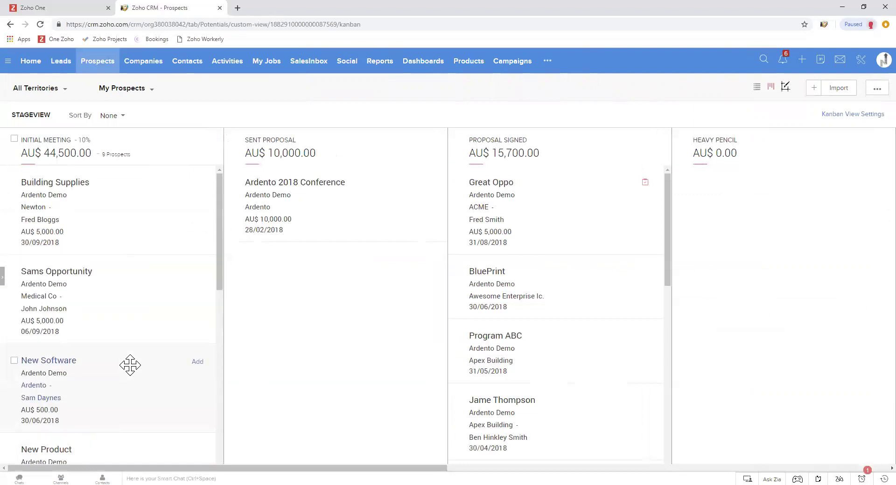